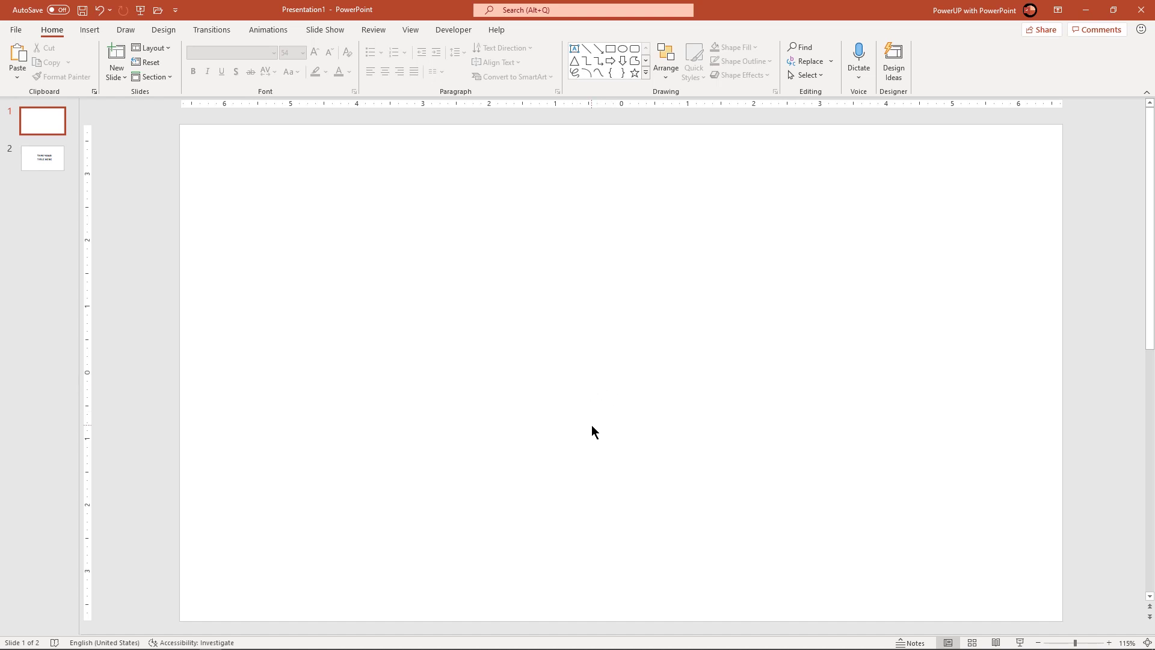
Switch the ribbon to the View tab for the blank presentation.
left_click(415, 35)
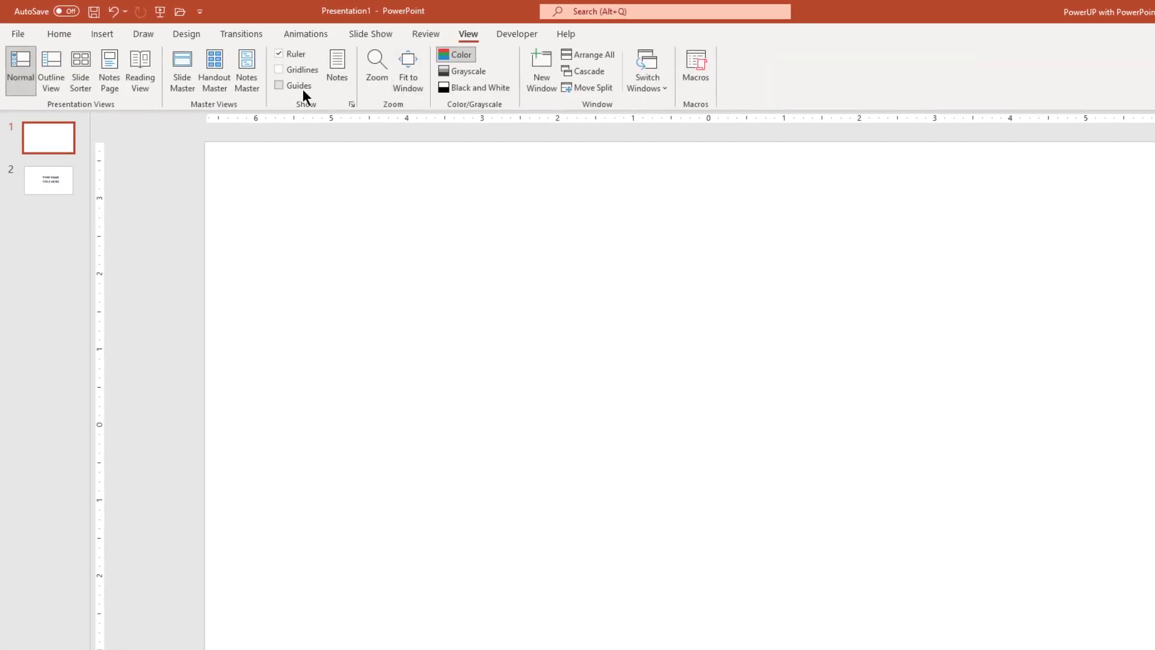
Fill the slide background with a custom dark charcoal solid colour, #2E2B26.
right_click(789, 293)
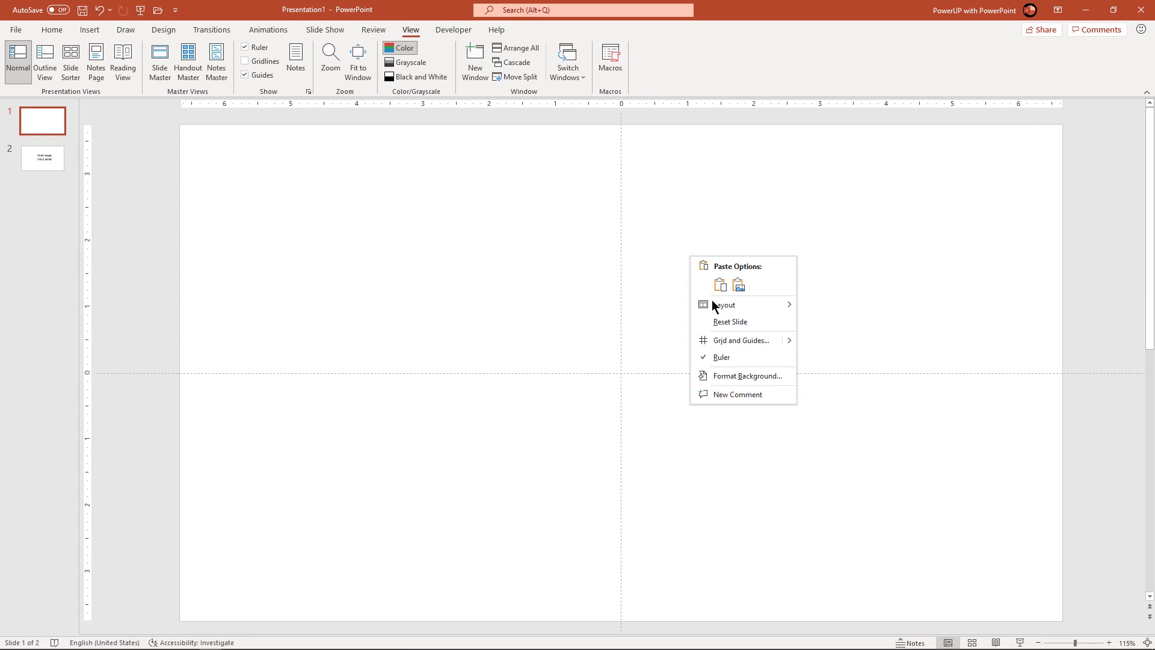
left_click(730, 376)
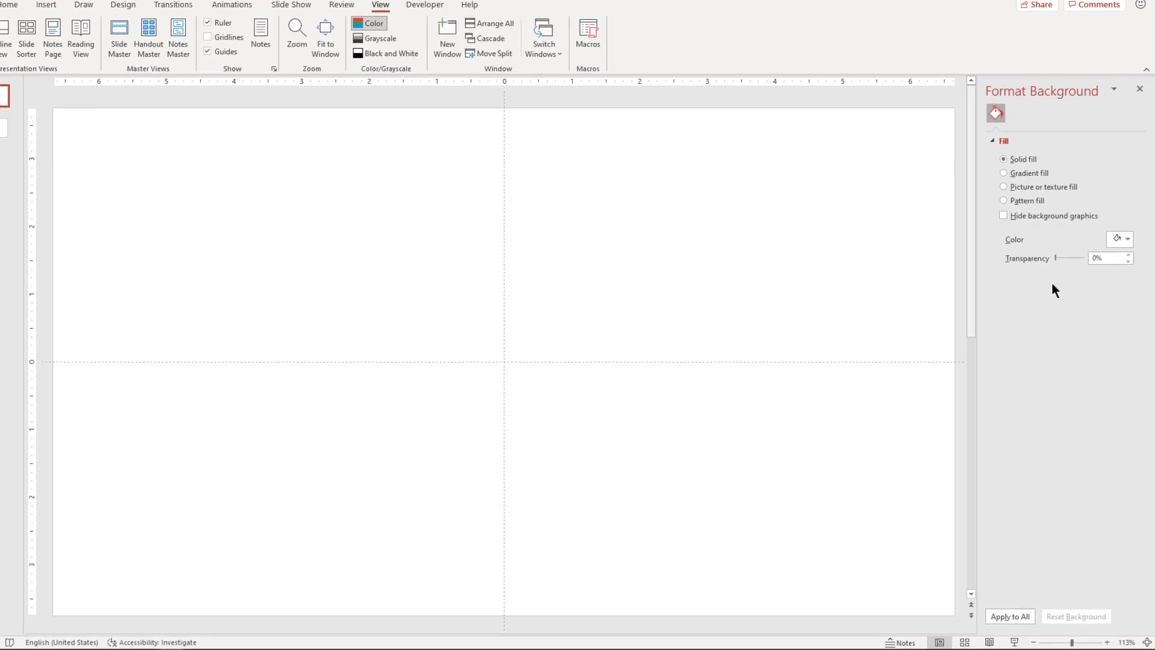
left_click(1113, 189)
left_click(1069, 355)
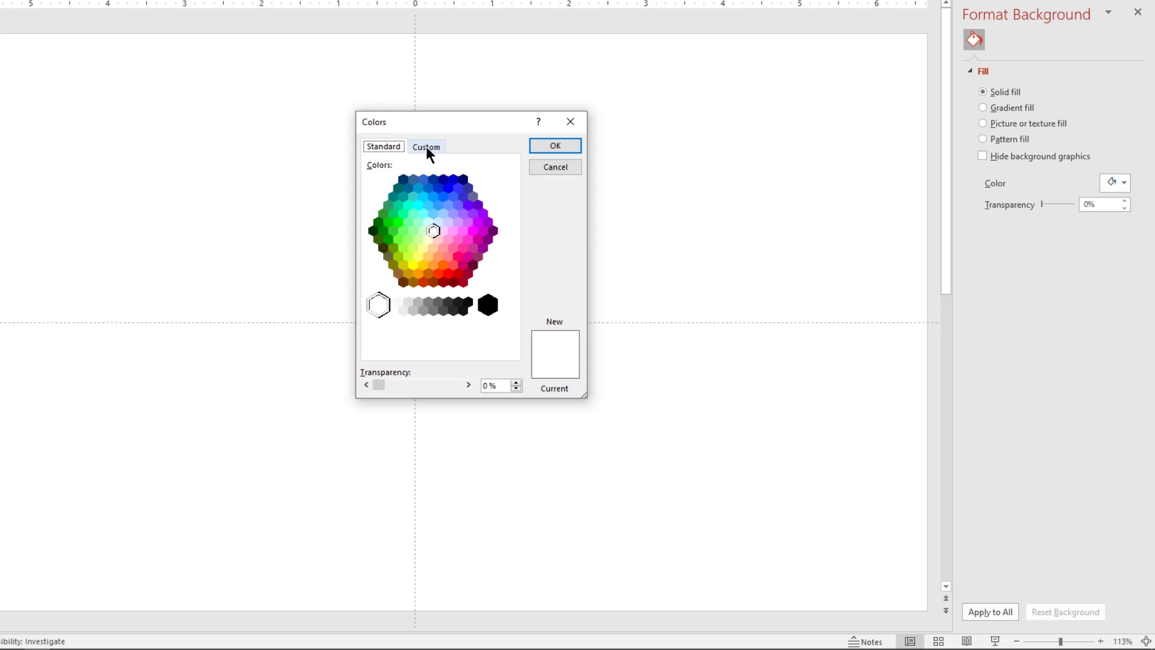
left_click(428, 148)
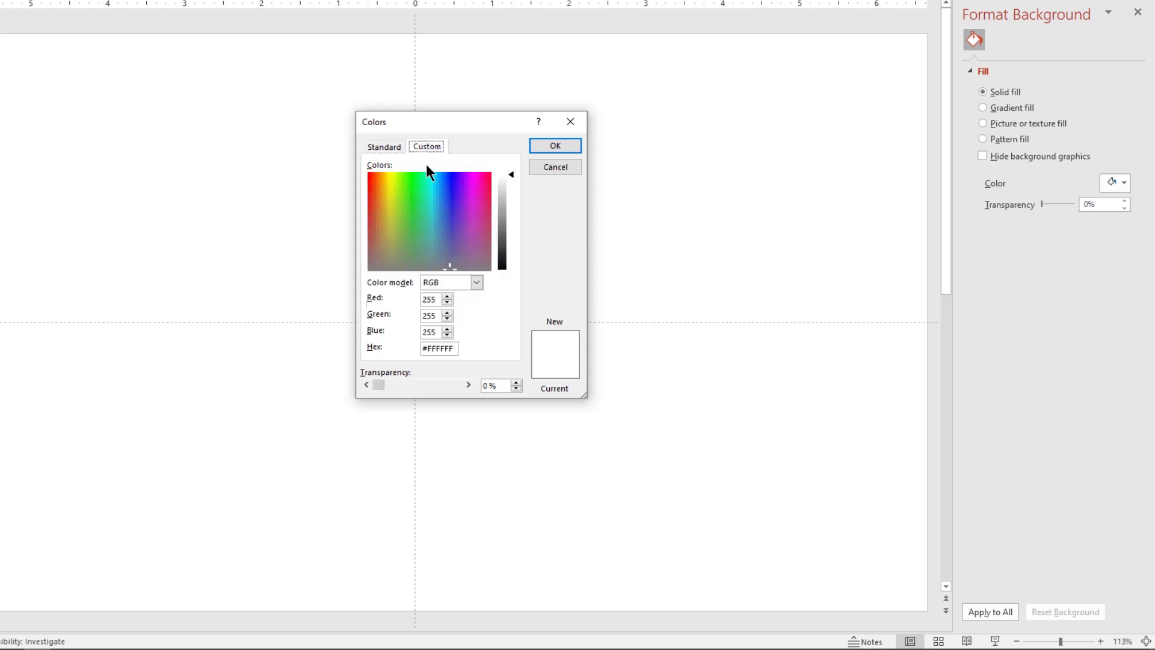
left_click(387, 258)
left_click(382, 261)
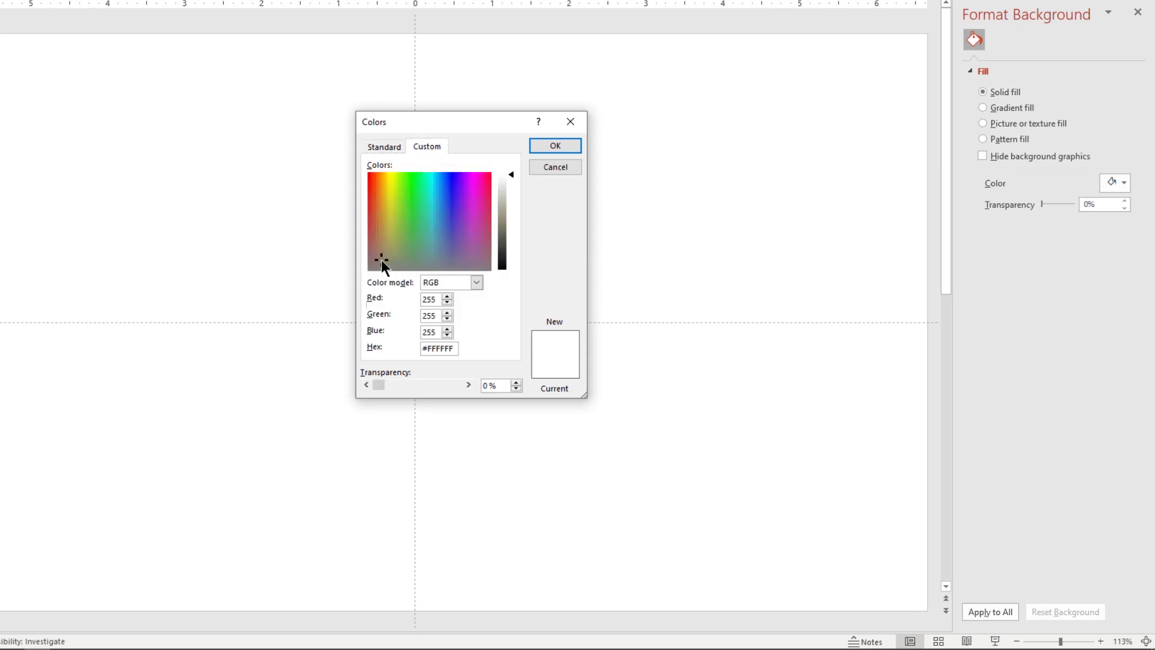
left_click(506, 257)
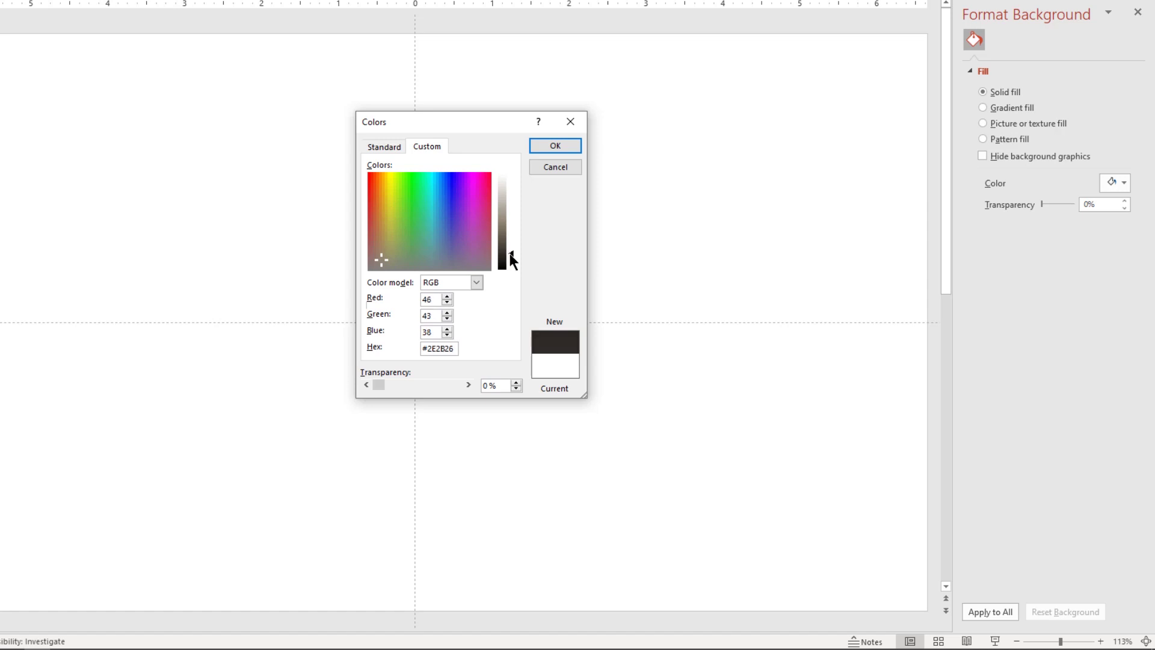
left_click(555, 146)
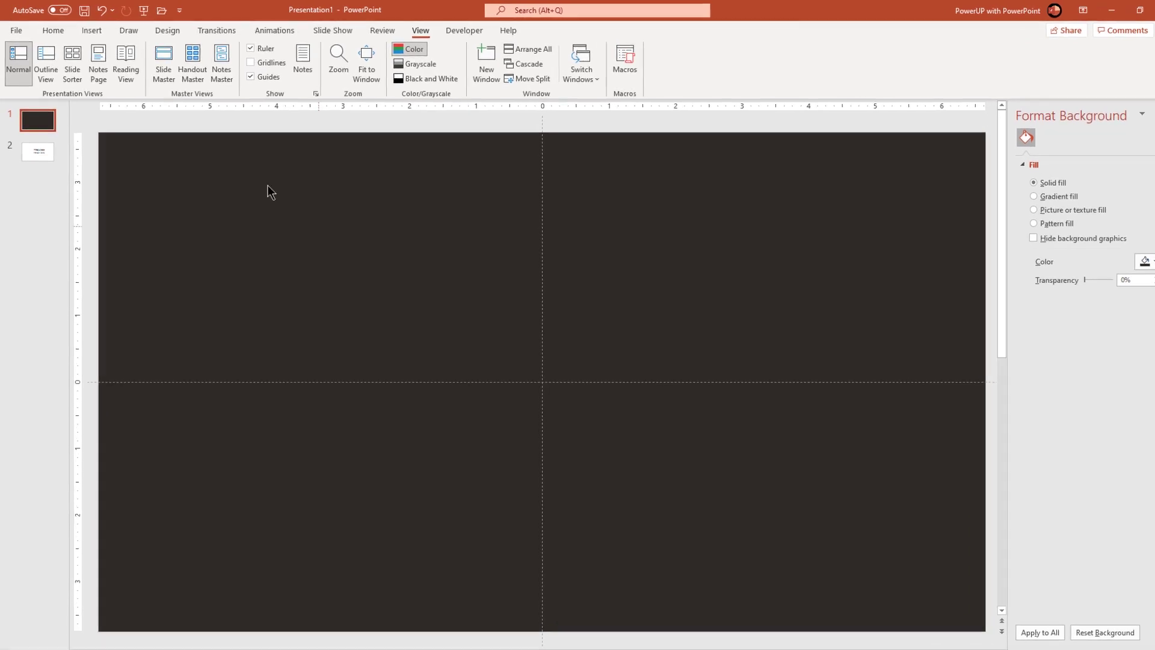
left_click(121, 40)
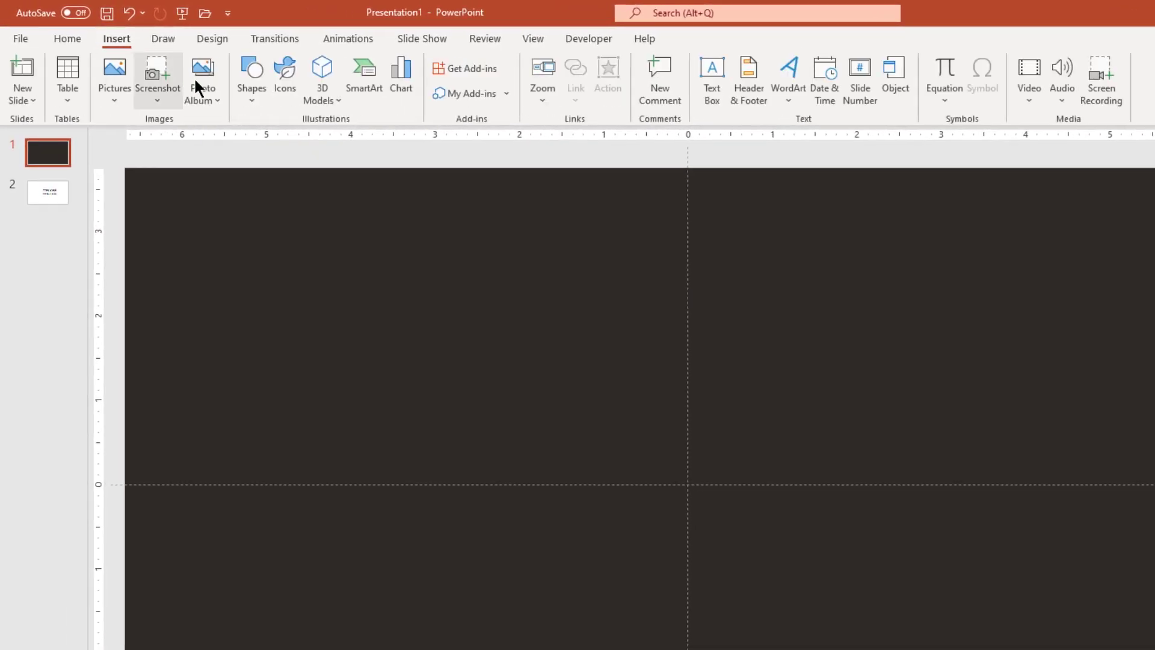
Draw a 4.94-inch oval circle outward from the centre of the slide.
left_click(234, 96)
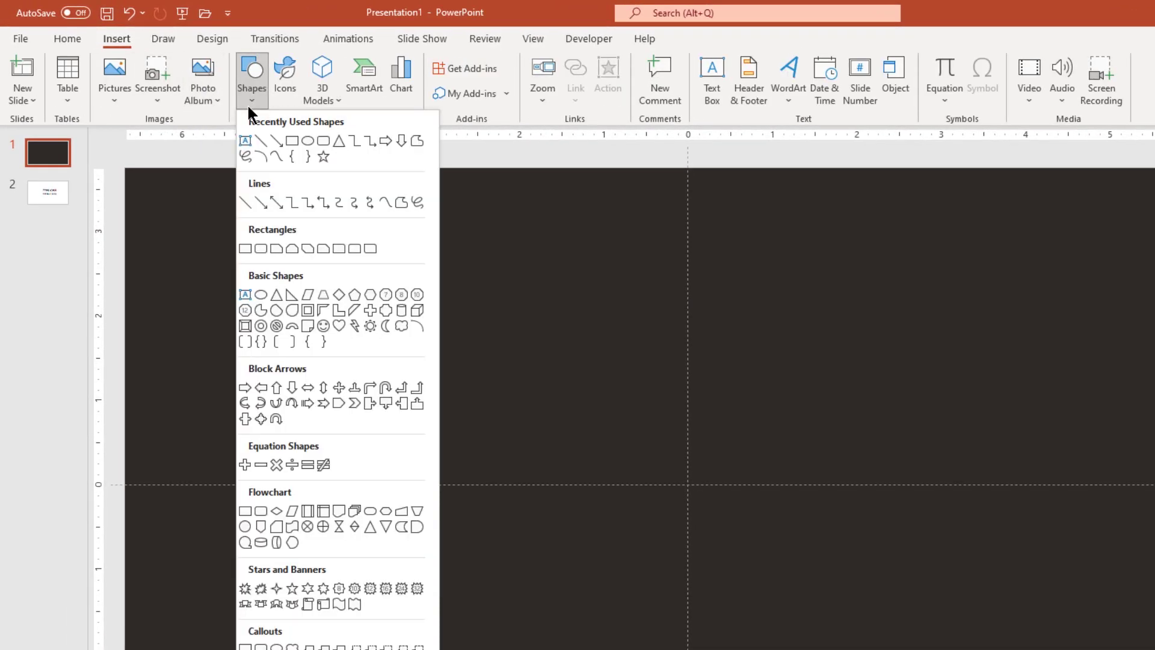
left_click(305, 145)
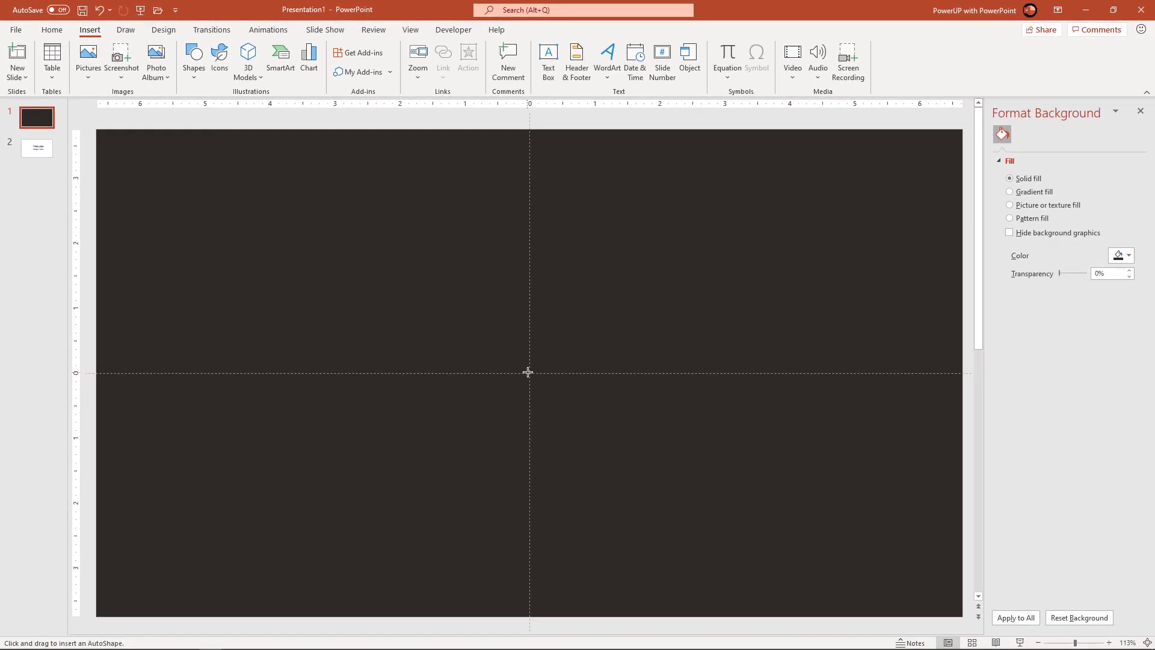
left_click_drag(530, 374, 689, 475)
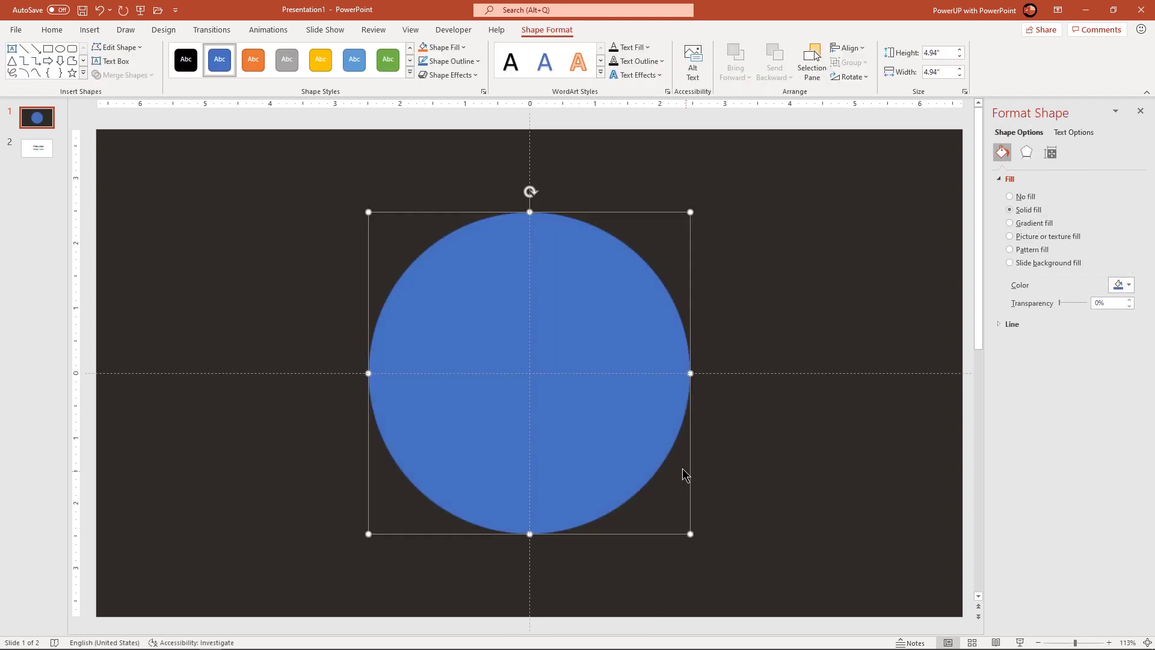
Remove the circle's fill and make its outline white.
left_click(448, 48)
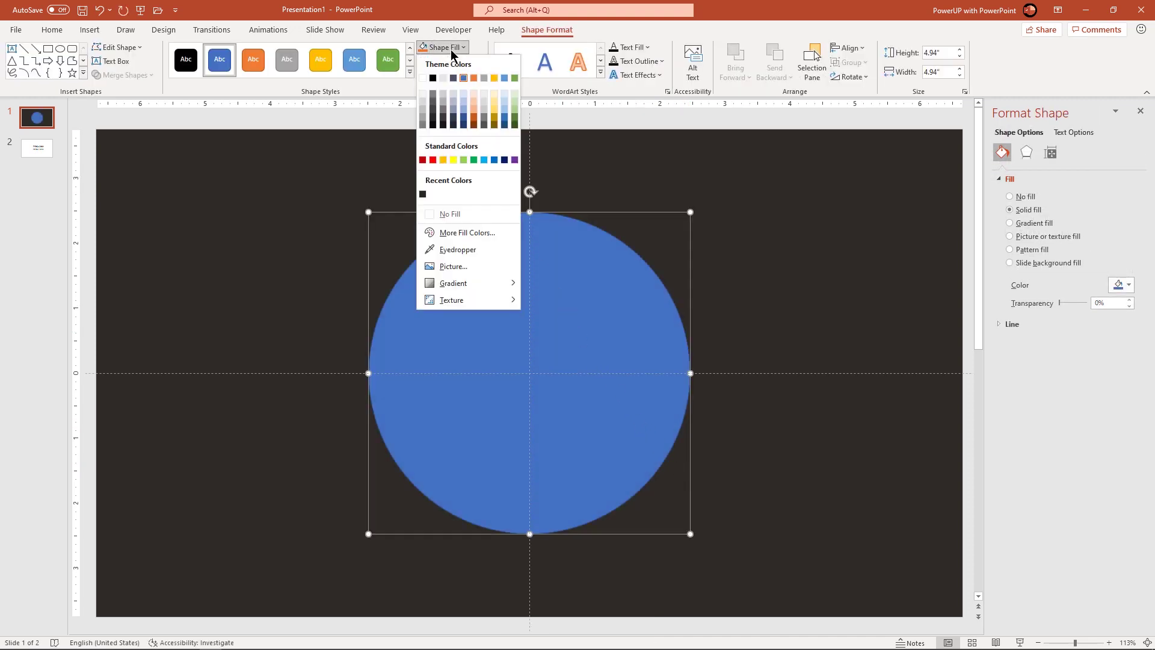
left_click(448, 214)
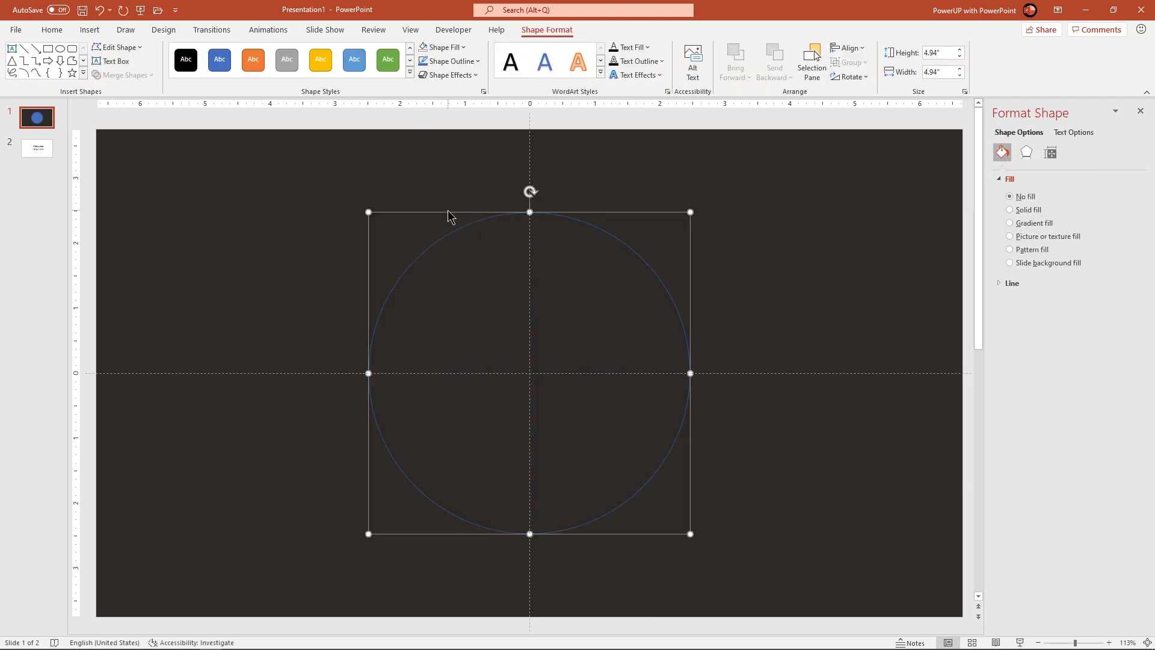
left_click(444, 63)
left_click(423, 92)
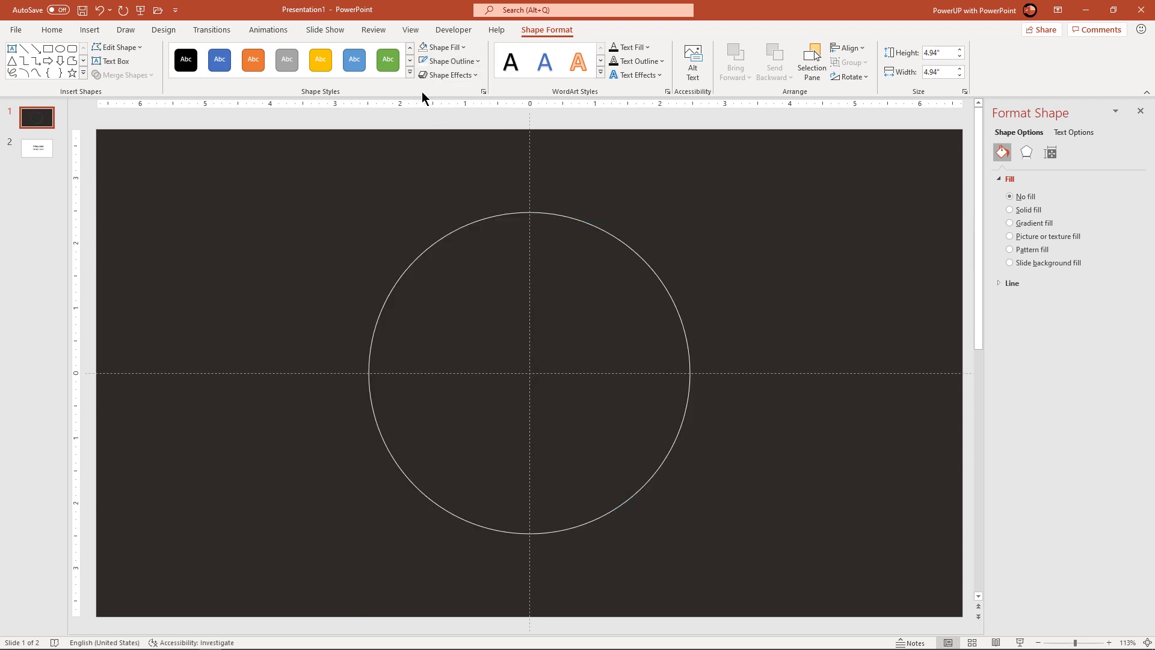
Make the outline a Long Dash Dot line 3 pt wide.
left_click(459, 62)
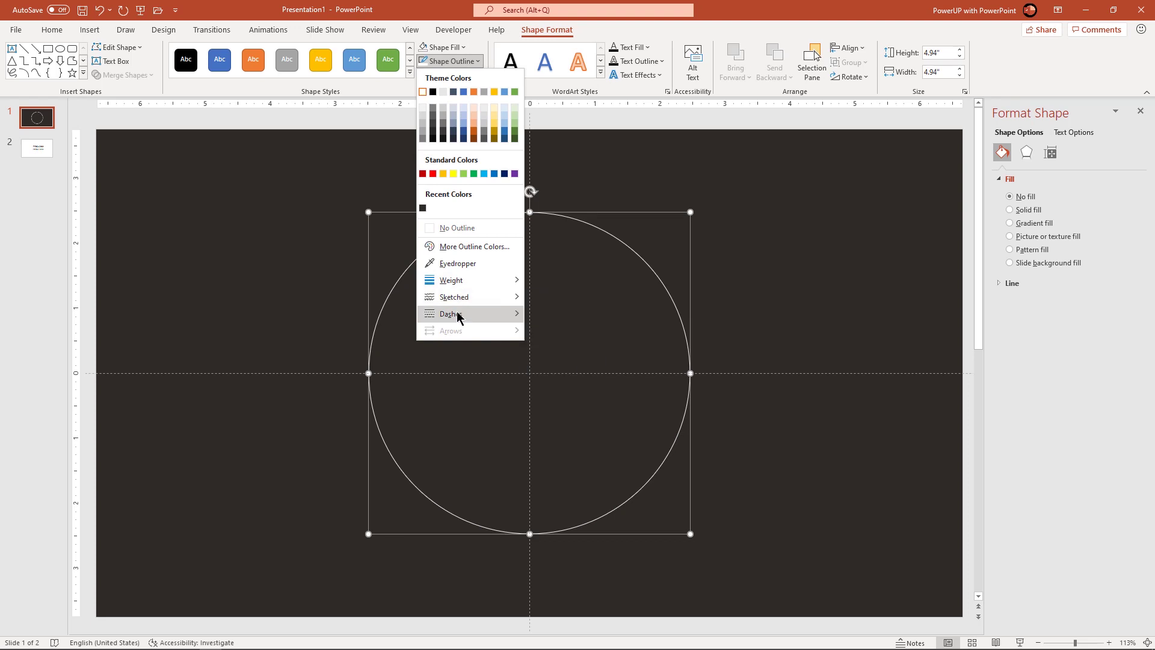
mouse_move(494, 314)
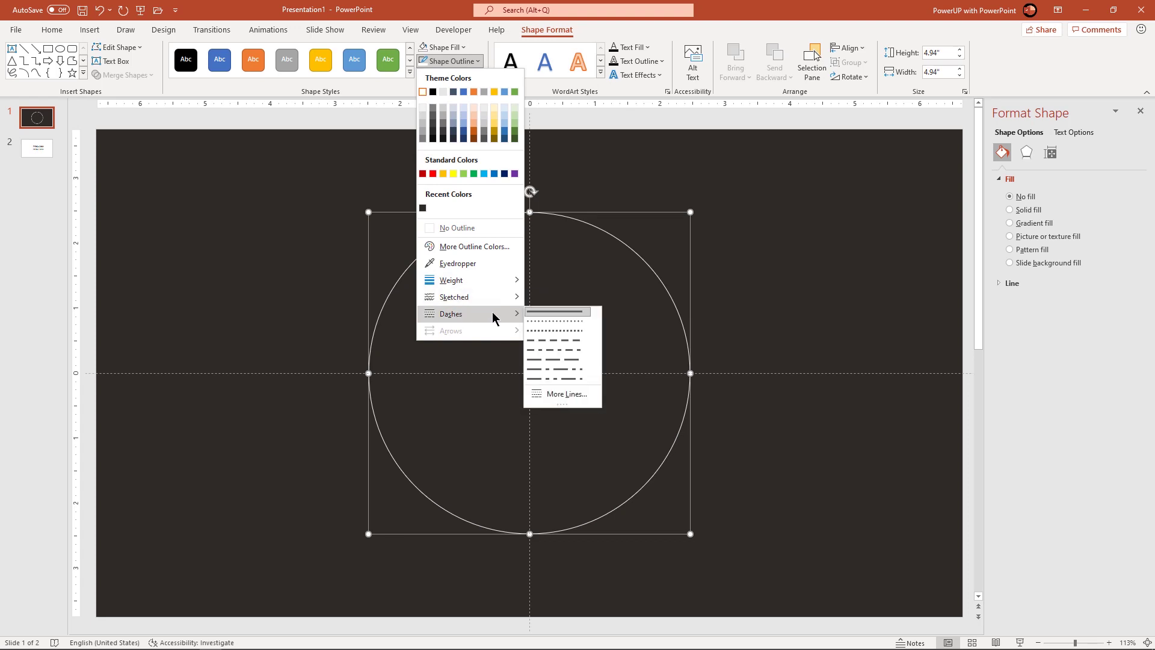
left_click(554, 368)
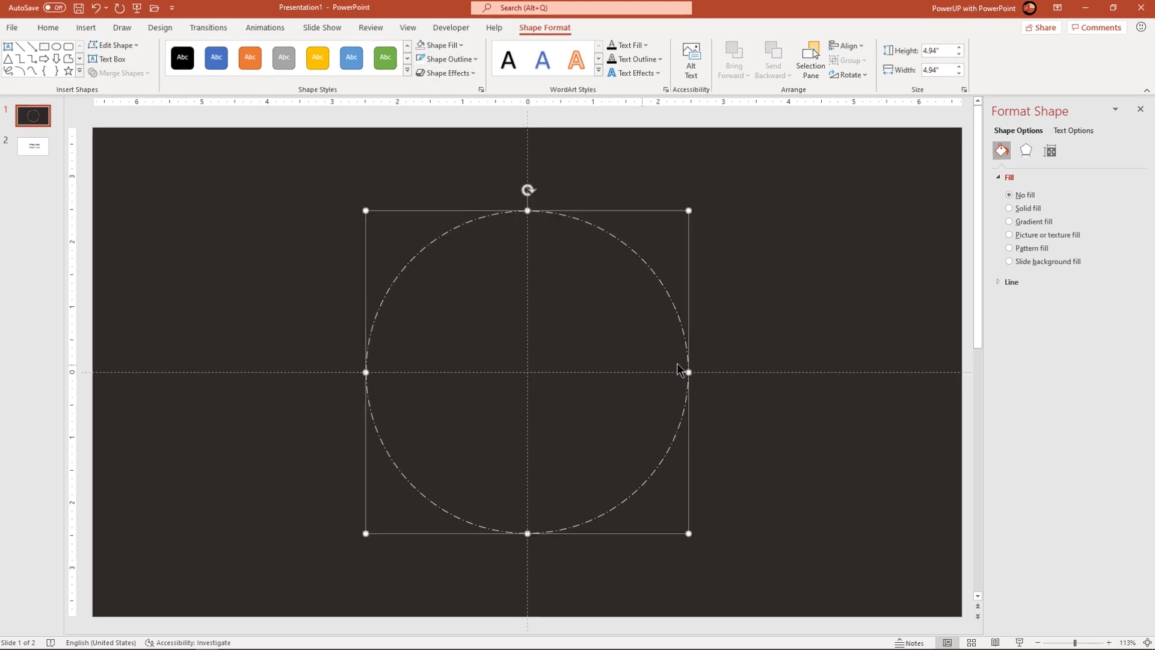
left_click(982, 238)
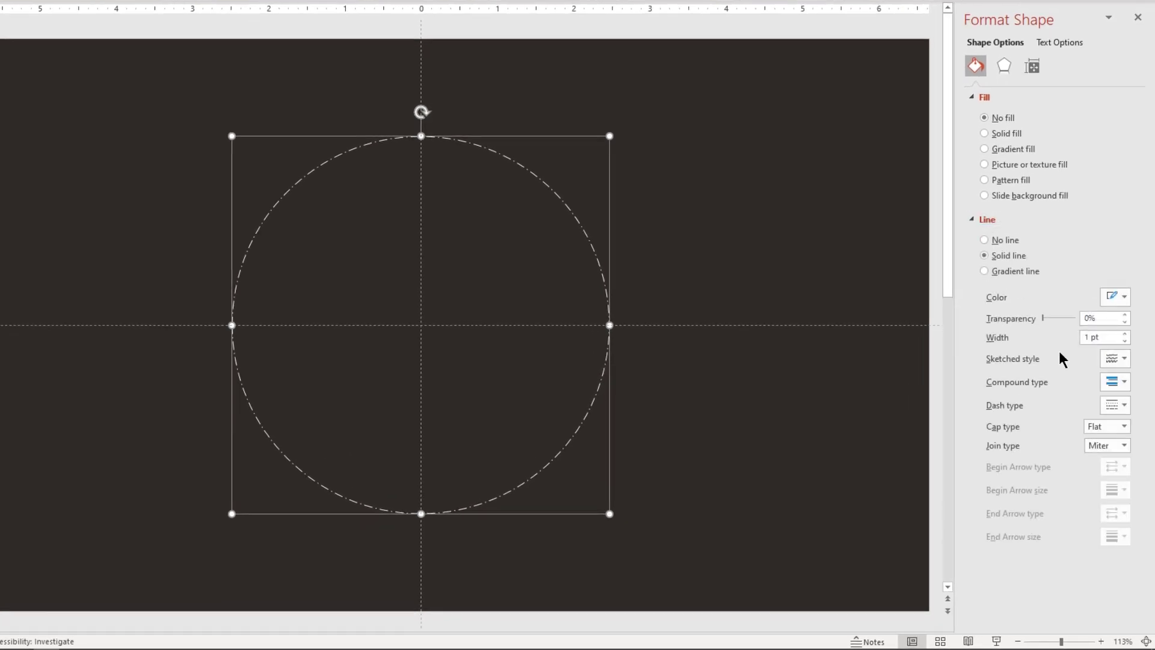
left_click(1124, 333)
left_click(1124, 334)
left_click(1124, 333)
left_click(1125, 334)
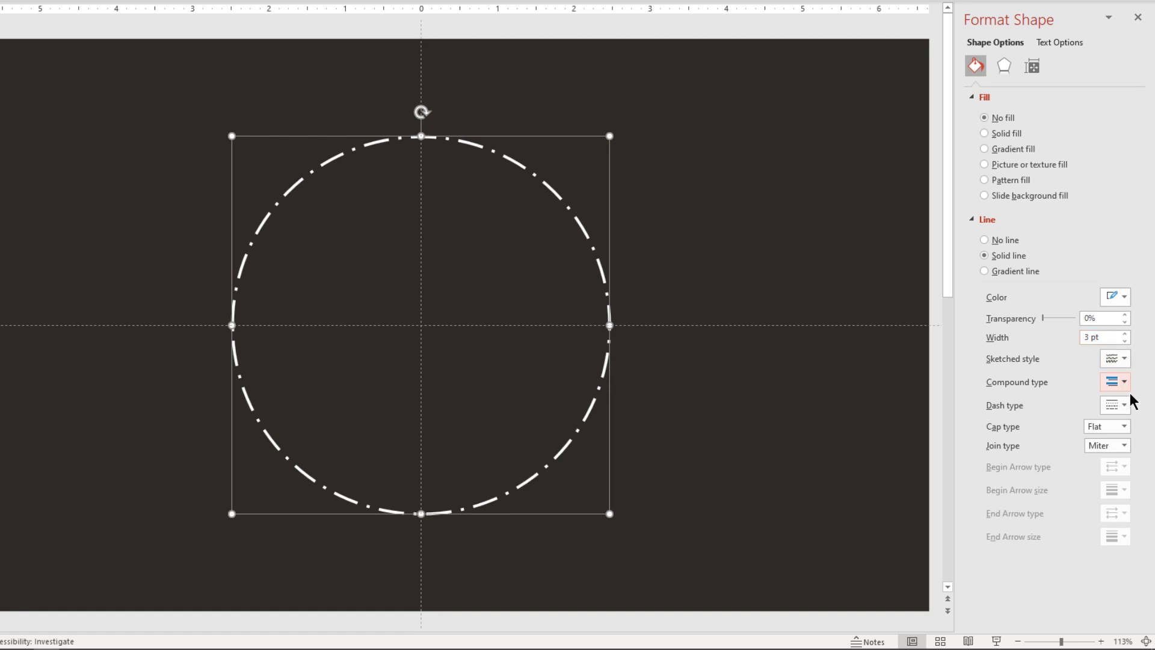
Give the dashes round caps and duplicate the circle.
left_click(1125, 425)
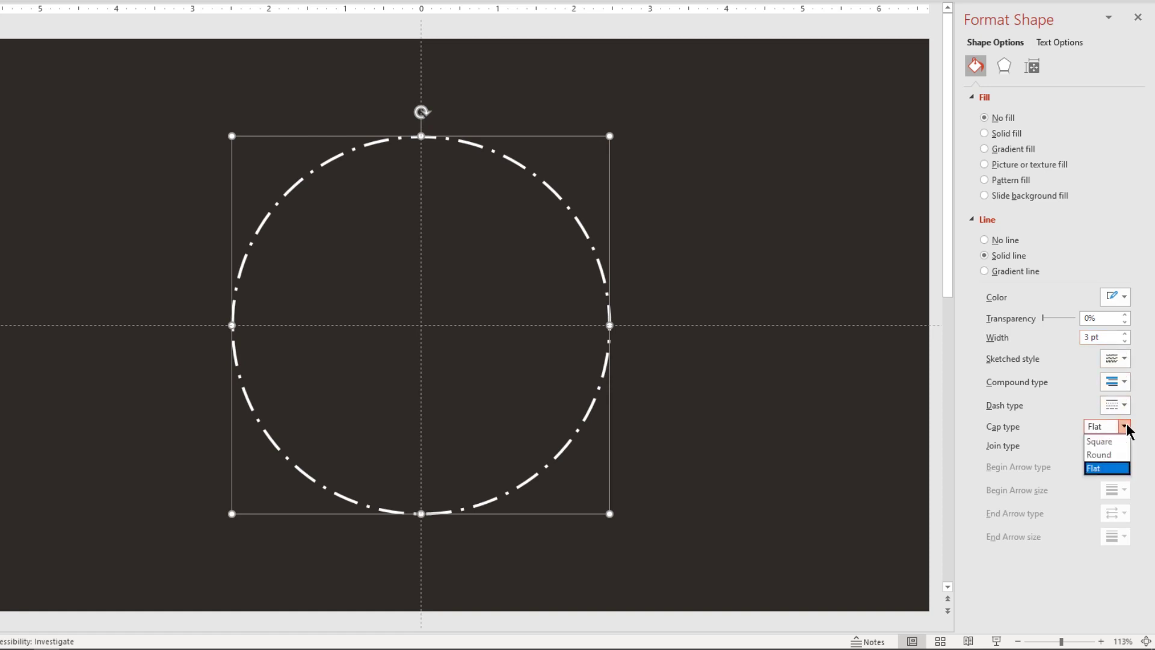
left_click(1106, 453)
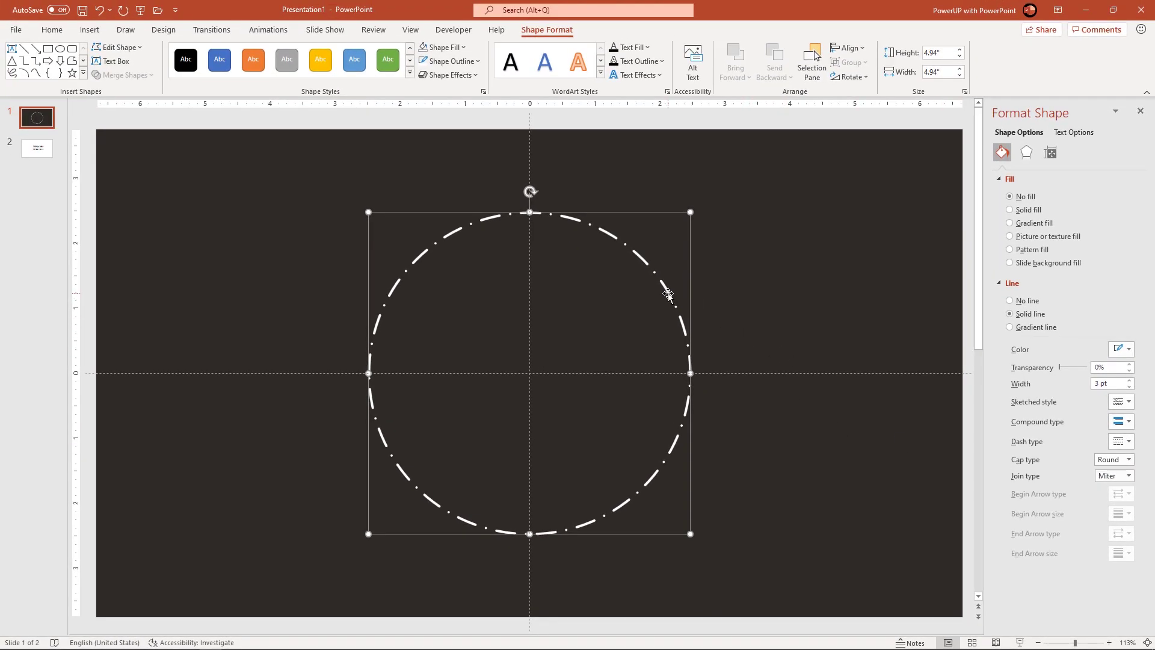
key("ctrl+d")
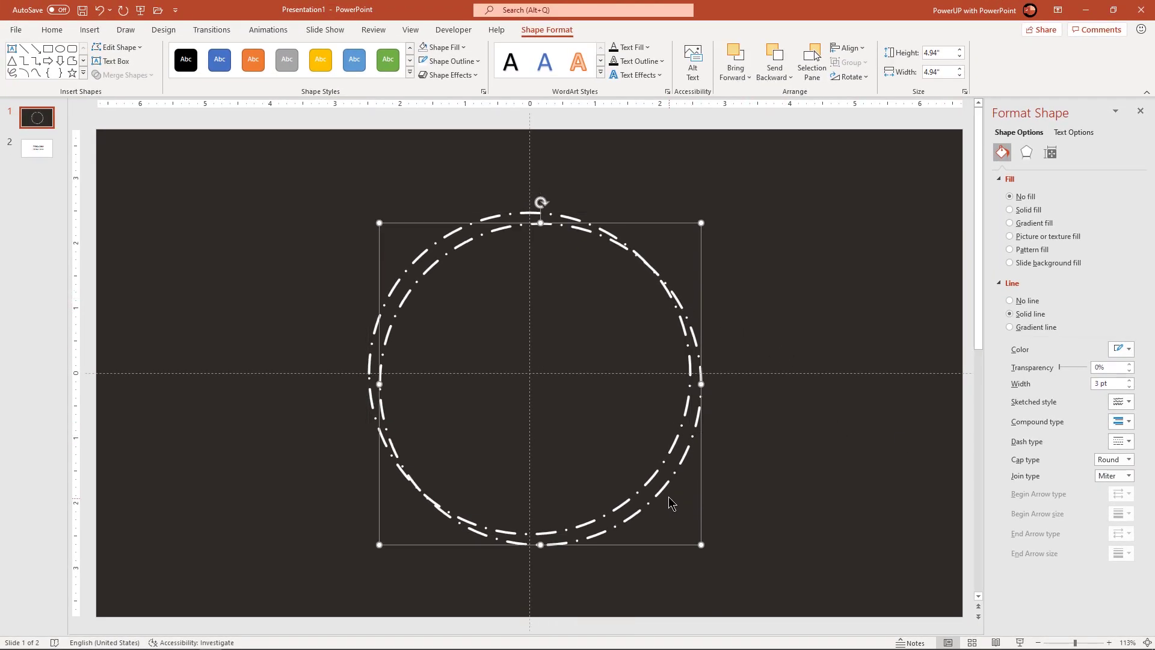
Centre and shrink the copy into an inner ring, then add another smaller concentric ring.
left_click_drag(664, 492, 651, 479)
left_click_drag(689, 533, 672, 497)
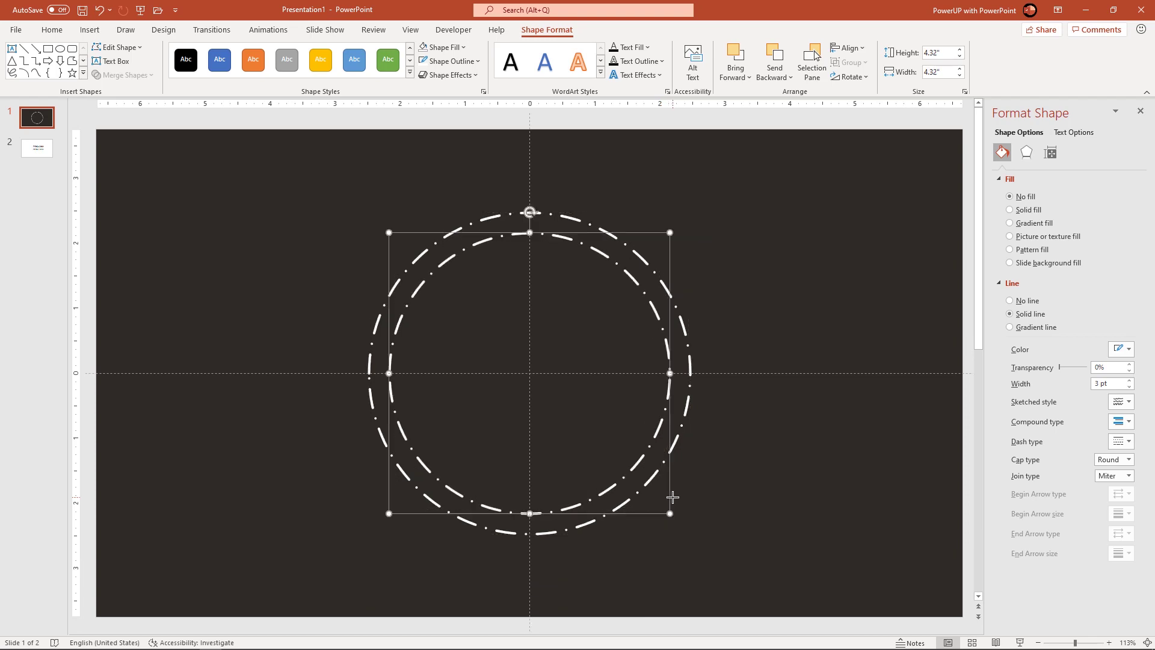
left_click(746, 494)
left_click(638, 461)
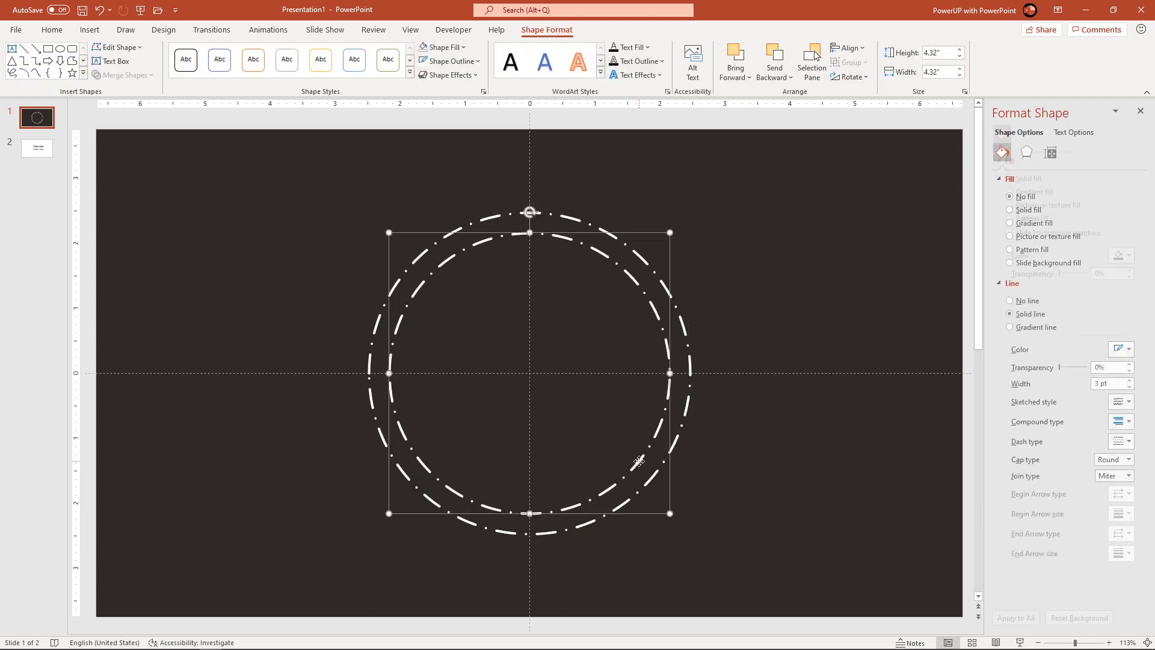
key("ctrl+d")
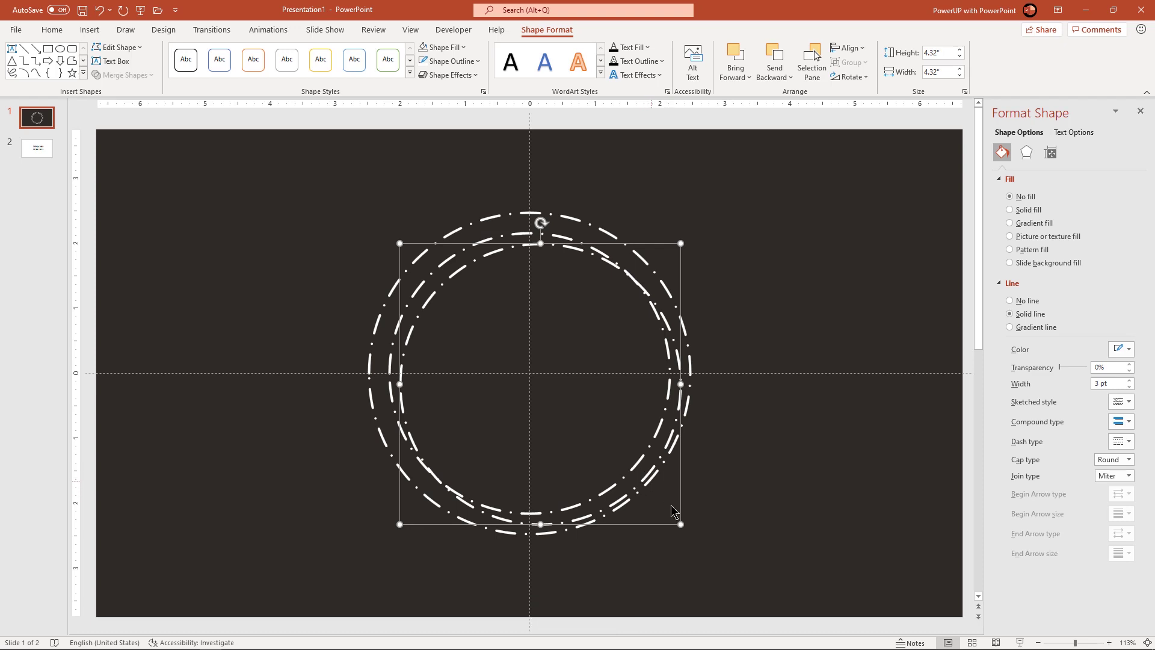
left_click_drag(680, 524, 659, 503)
left_click_drag(600, 279, 591, 264)
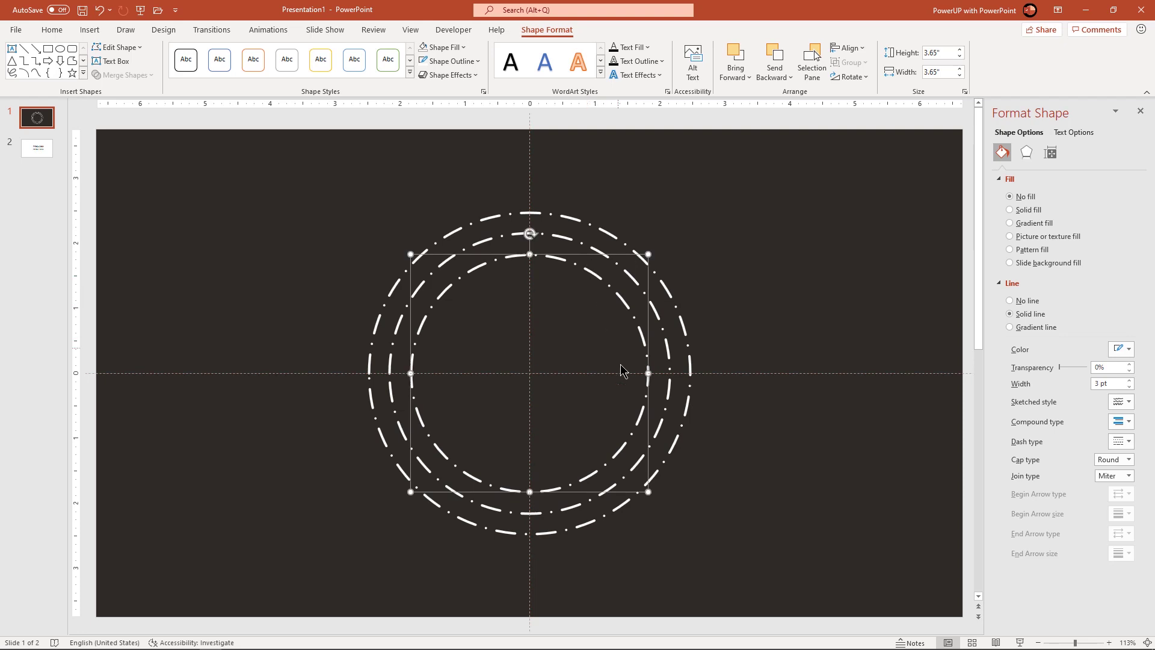
left_click(647, 526)
Duplicate the innermost ring further, centring the copies, including a 2.37-inch ring.
left_click(620, 457)
key("ctrl+d")
left_click_drag(621, 453, 582, 431)
left_click(643, 400)
left_click(625, 399)
key("ctrl+d")
left_click(716, 490)
left_click(608, 450)
key("ctrl+z")
left_click(760, 482)
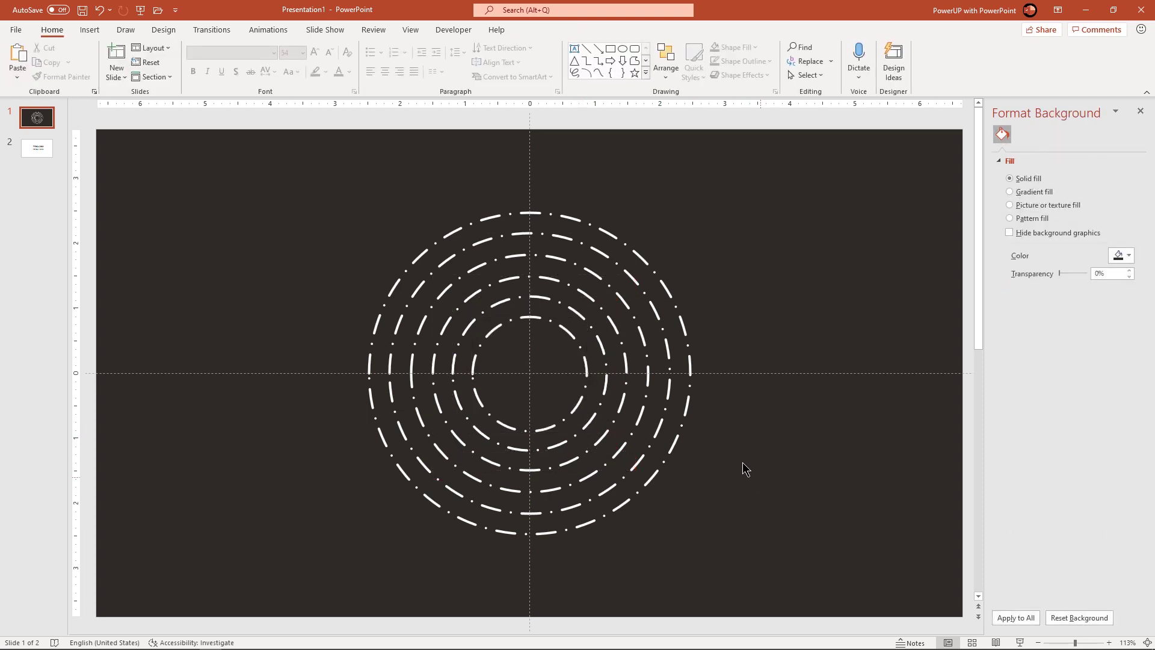
Give the outer circle (Oval 3) a 1-second Spinner entrance with the Animation Pane open, then preview it.
left_click(276, 31)
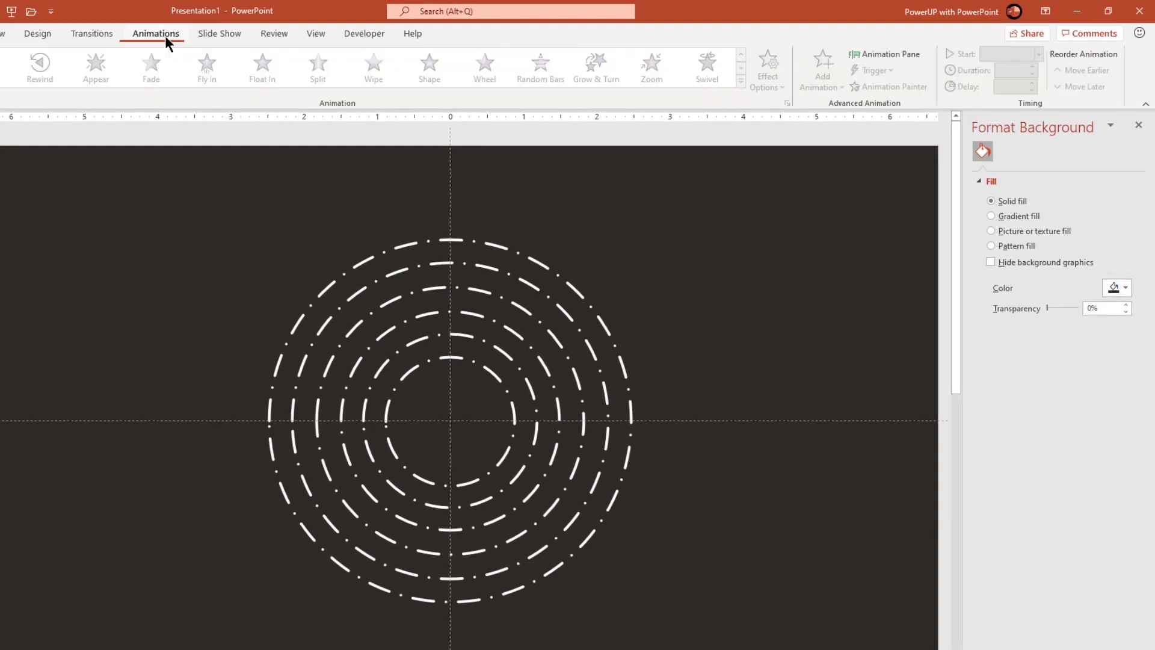
left_click(869, 55)
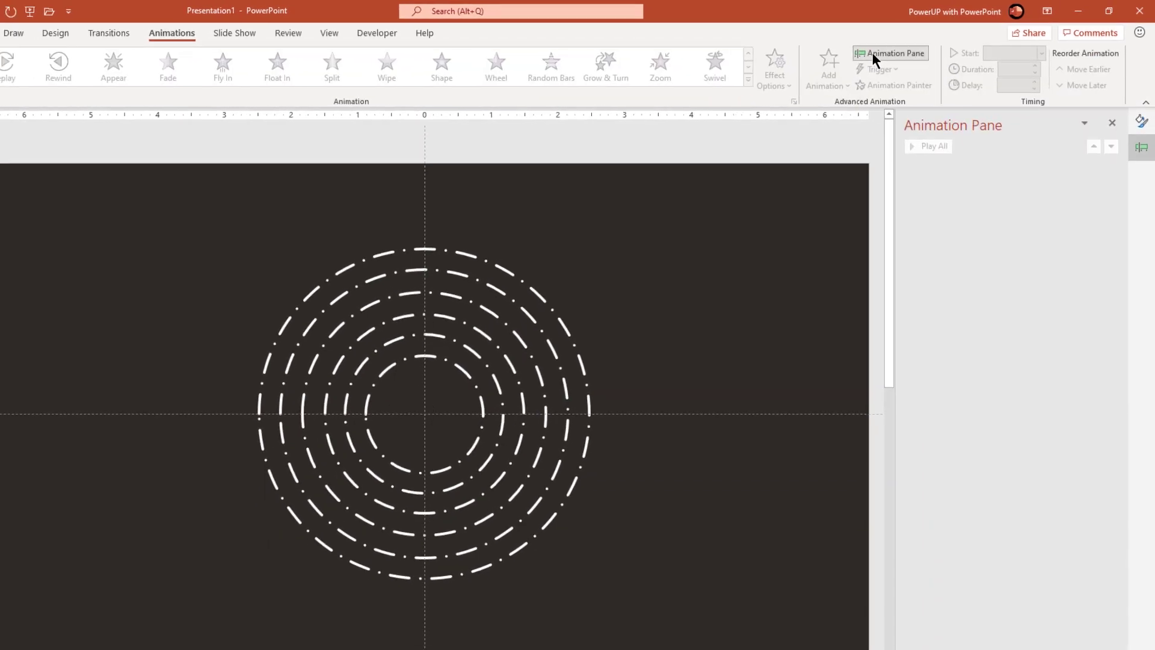
left_click(595, 261)
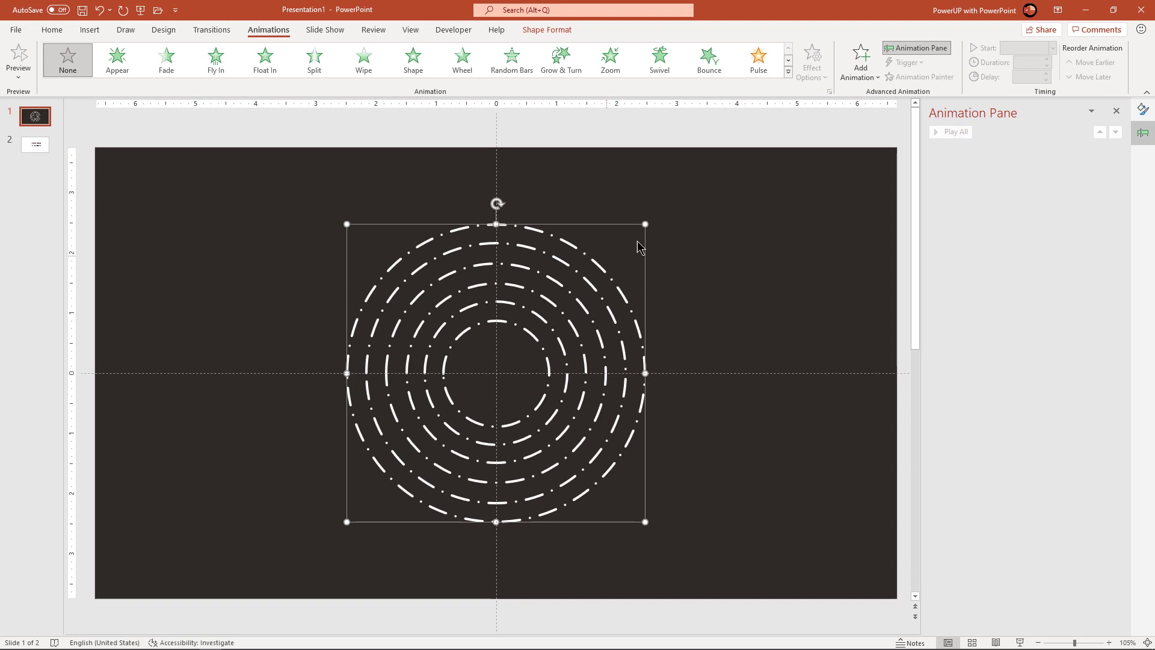
left_click(788, 72)
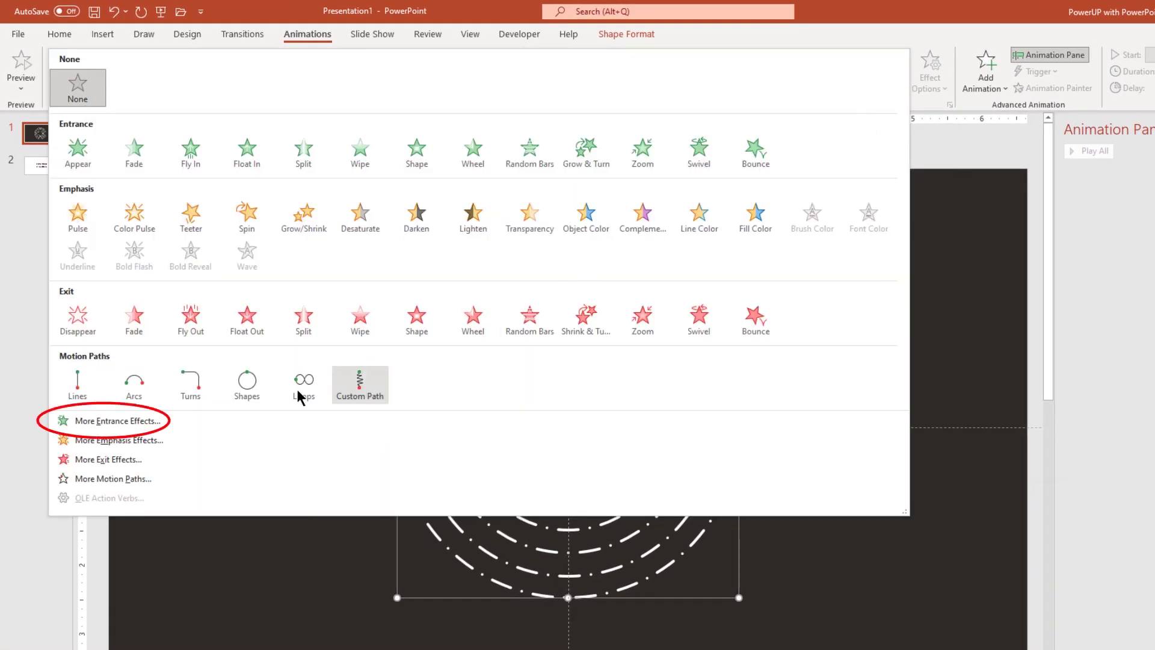
left_click(120, 421)
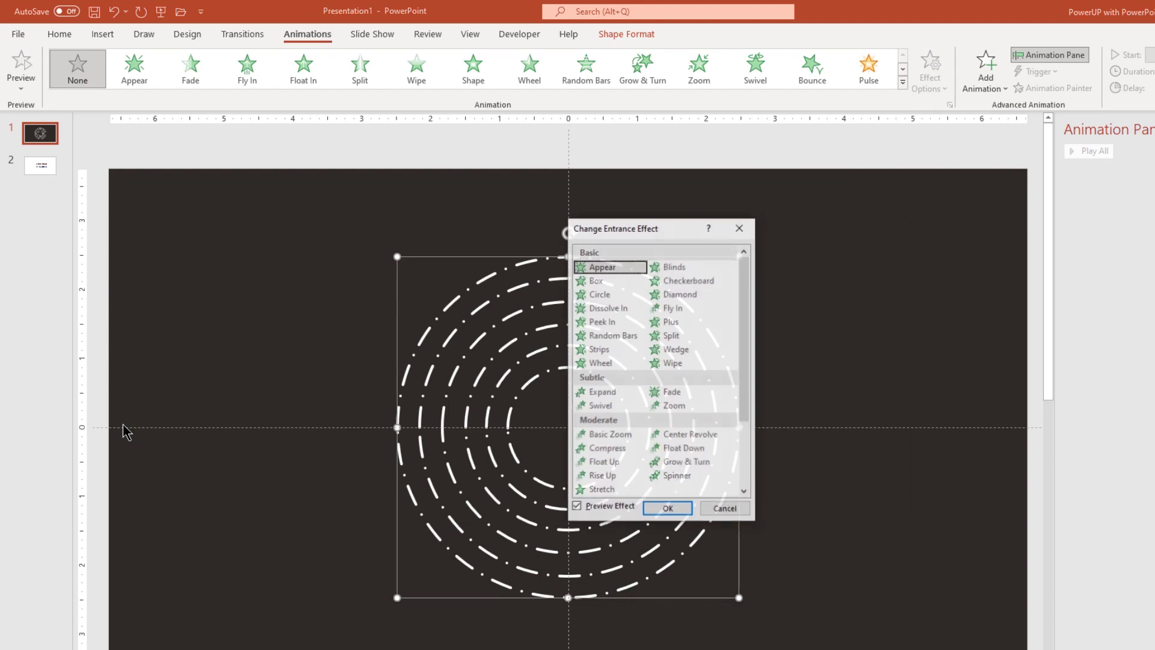
left_click(681, 478)
left_click(668, 509)
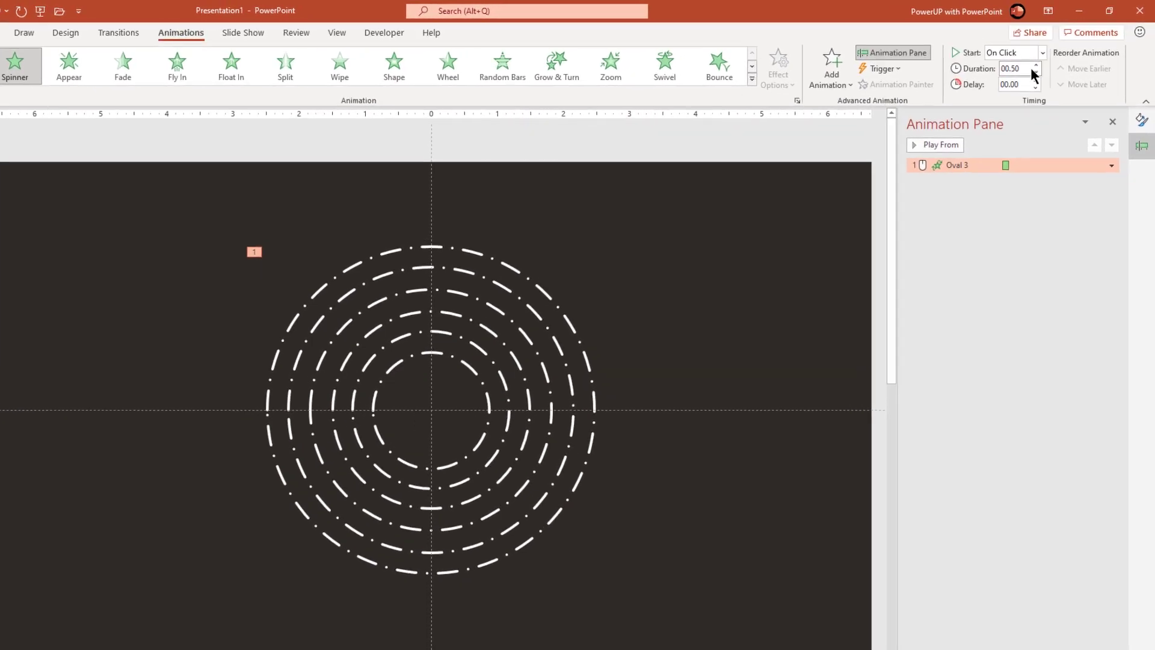
left_click(1033, 66)
left_click(1034, 66)
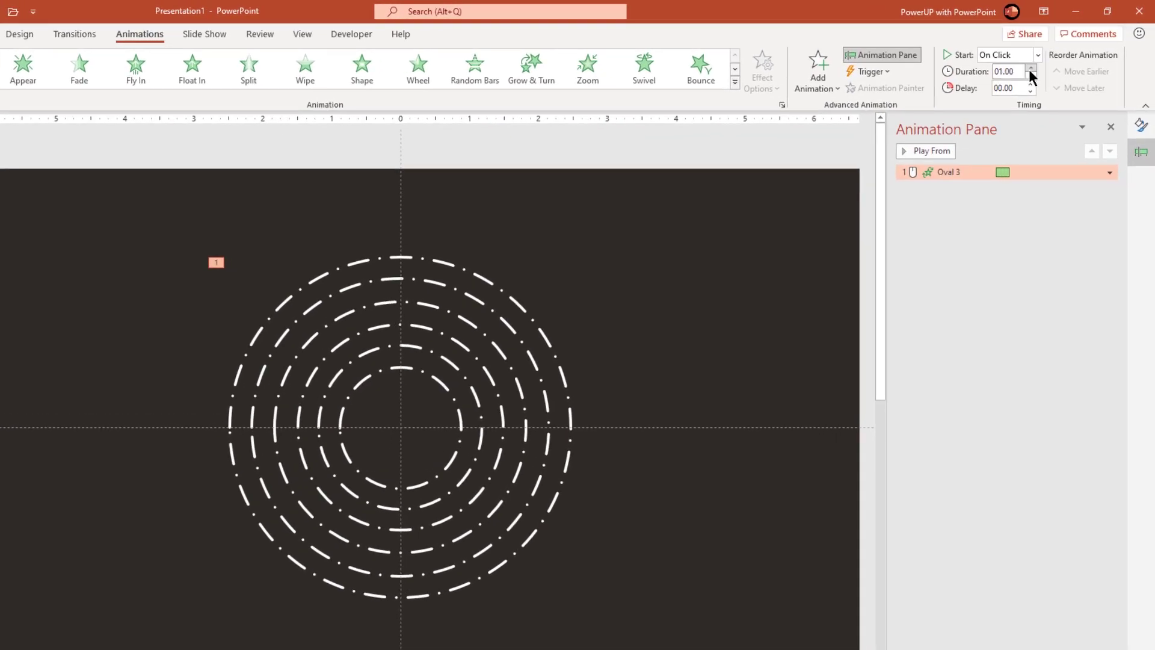
left_click(925, 152)
Add a Spin emphasis to Oval 3, starting With Previous and lasting 15 seconds.
left_click(814, 88)
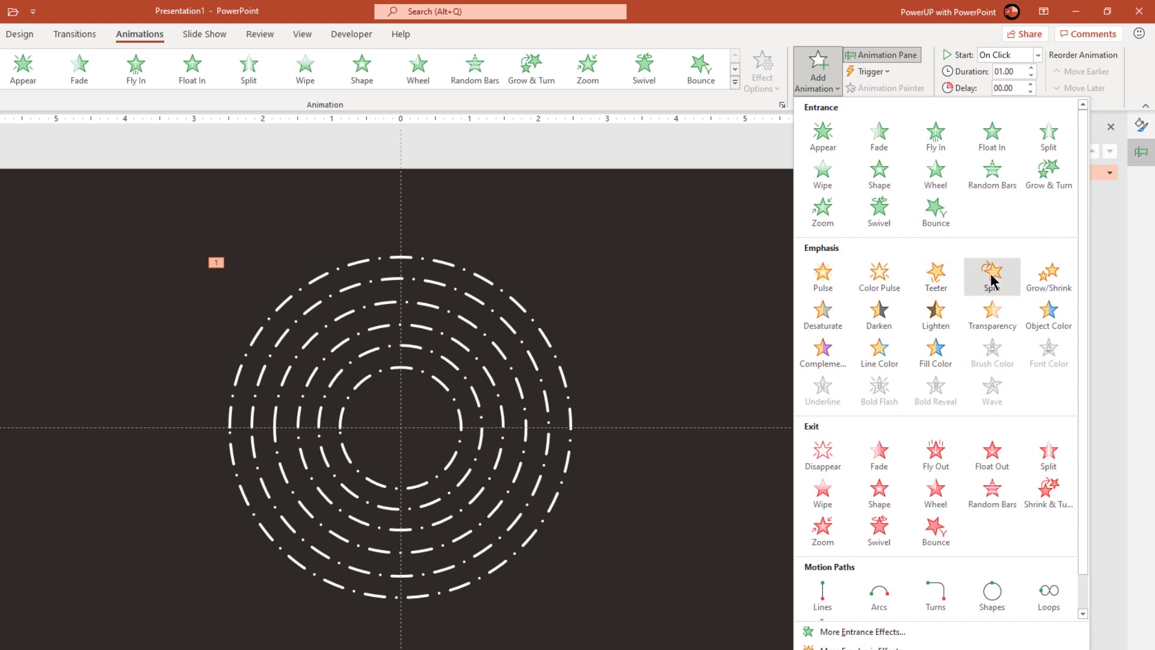
left_click(992, 281)
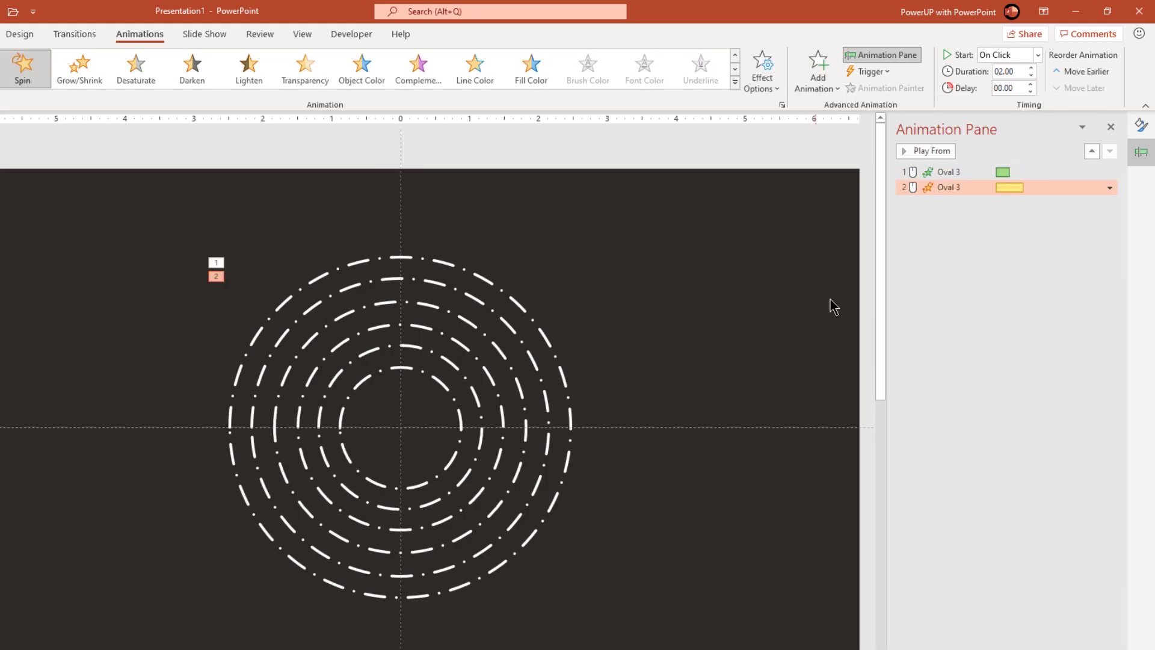
left_click(1037, 55)
left_click(1009, 89)
left_click(1017, 73)
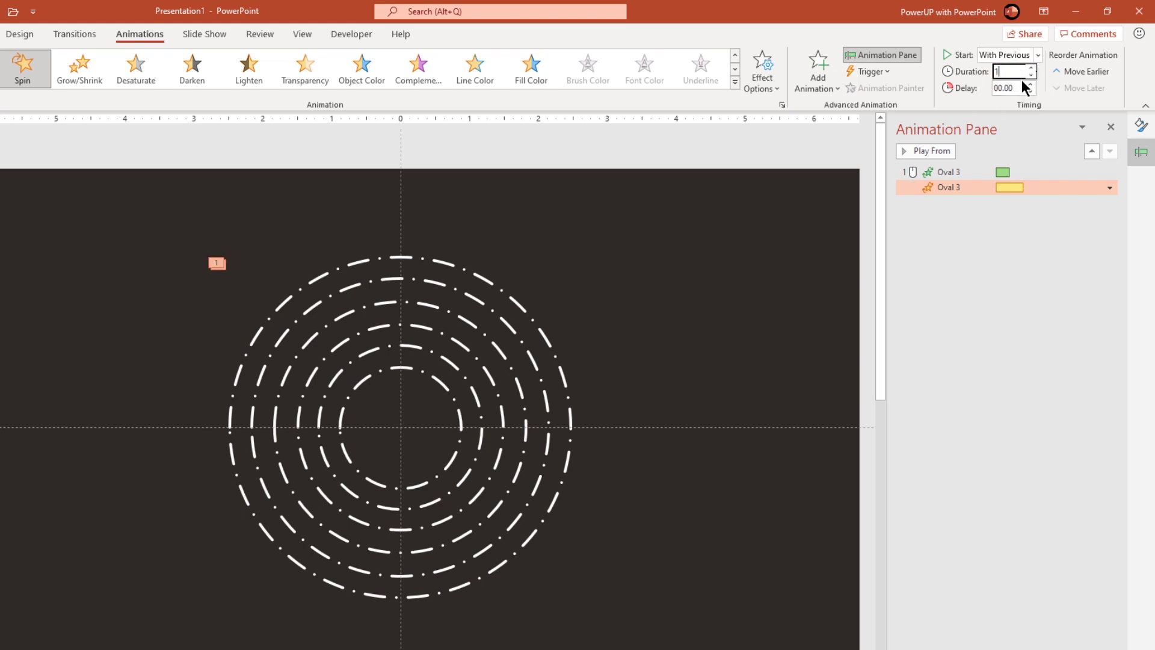
type("15")
key("Return")
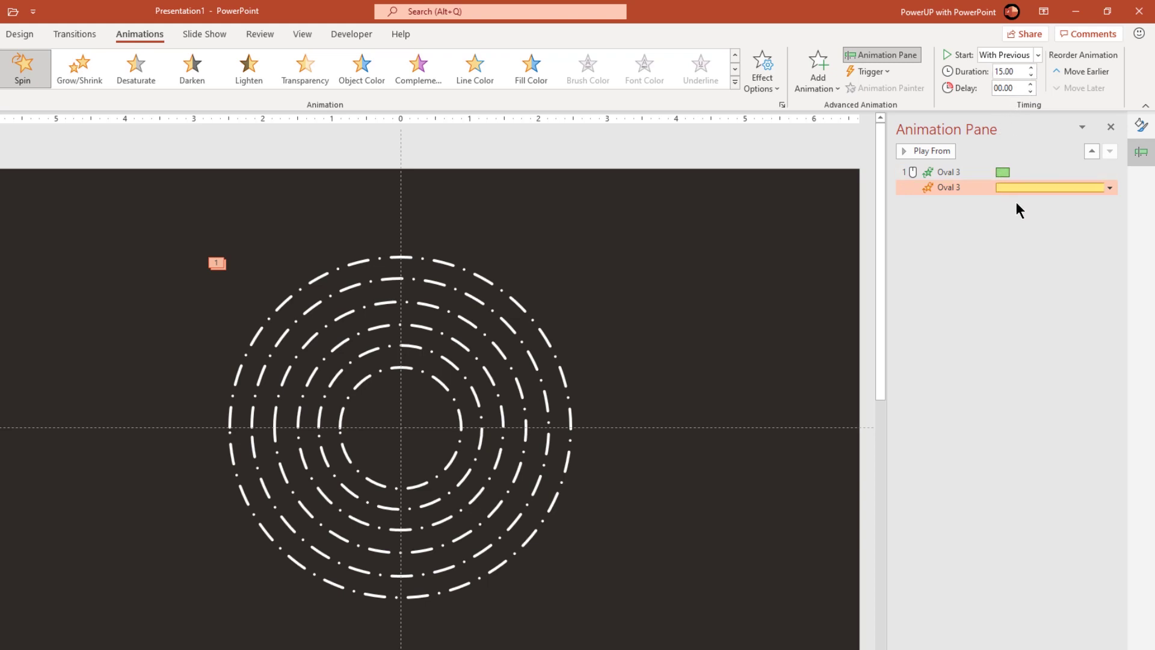
Set Oval 3's Spin timing to repeat Until End of Slide.
left_click(1109, 187)
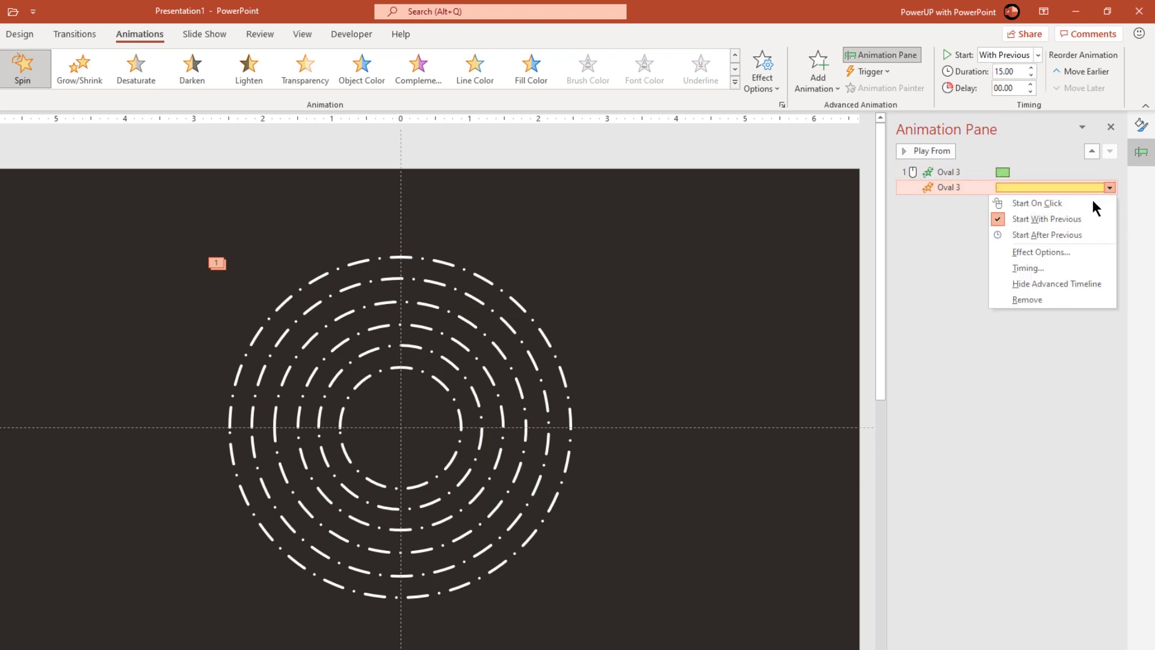
left_click(1048, 250)
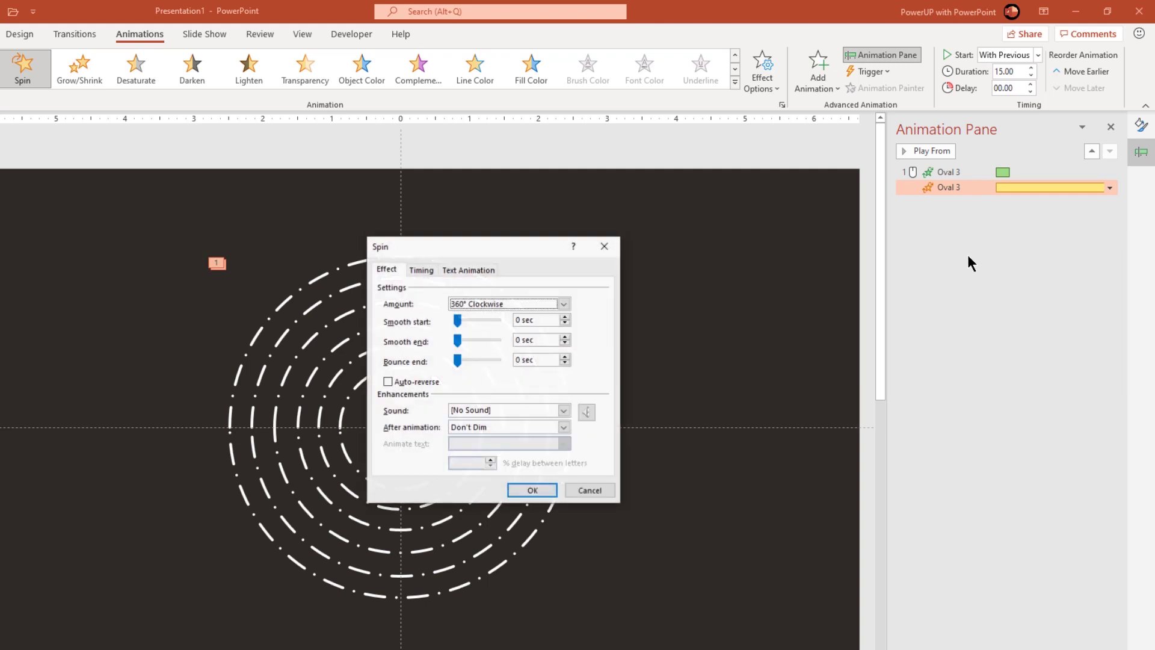
left_click(421, 269)
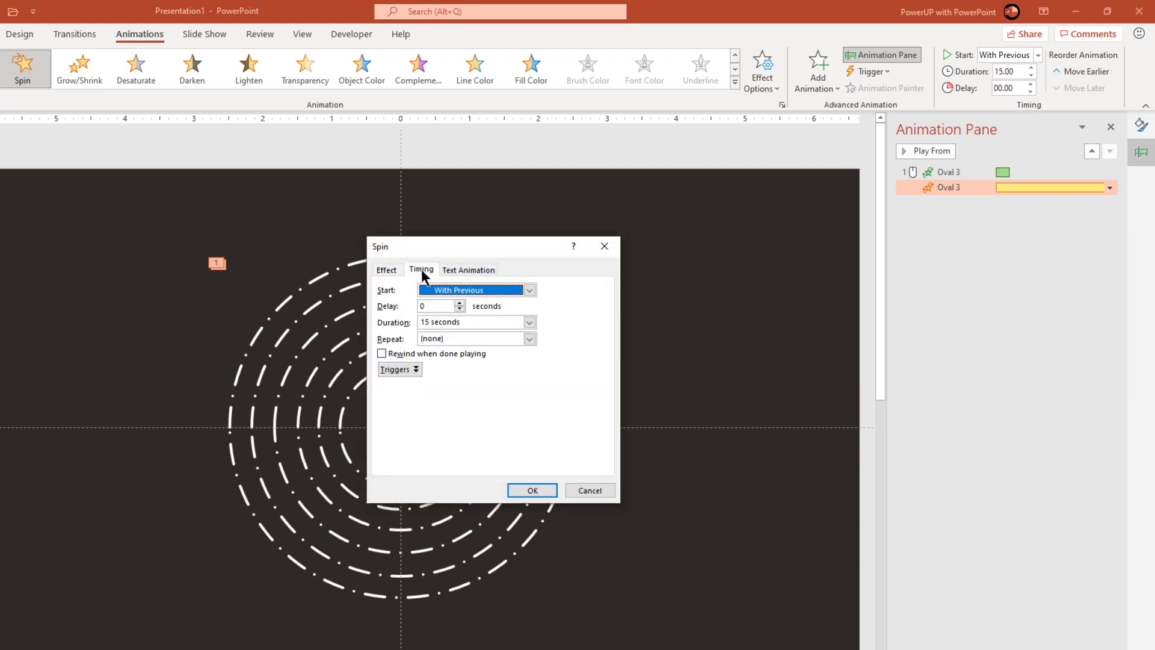
left_click(528, 339)
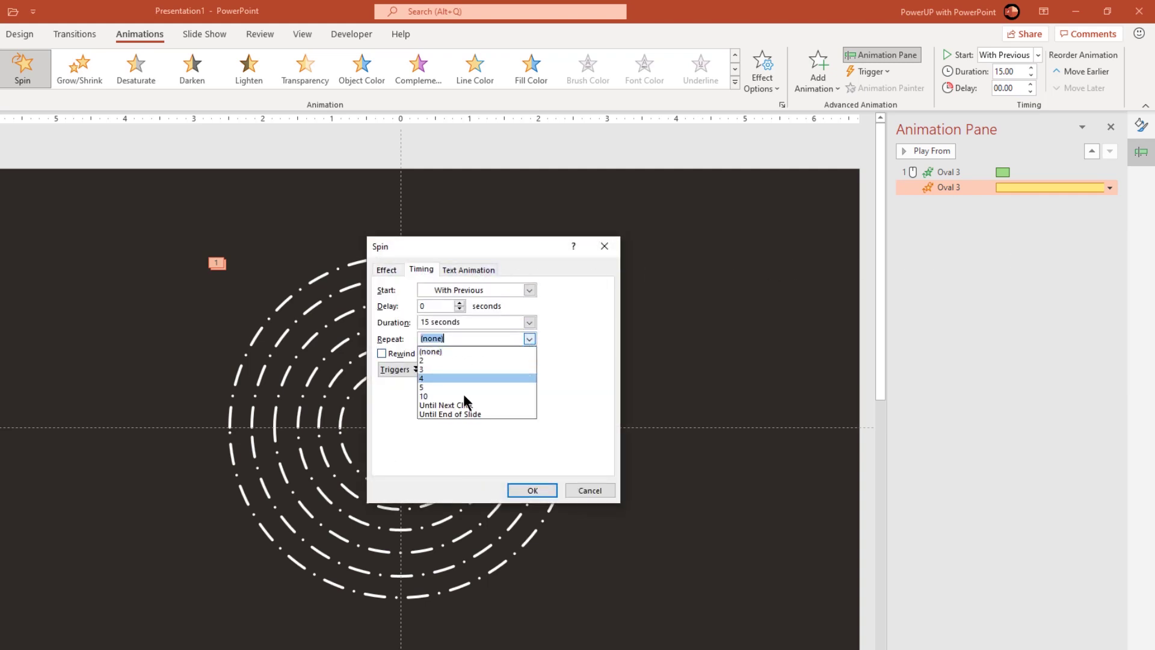
left_click(445, 414)
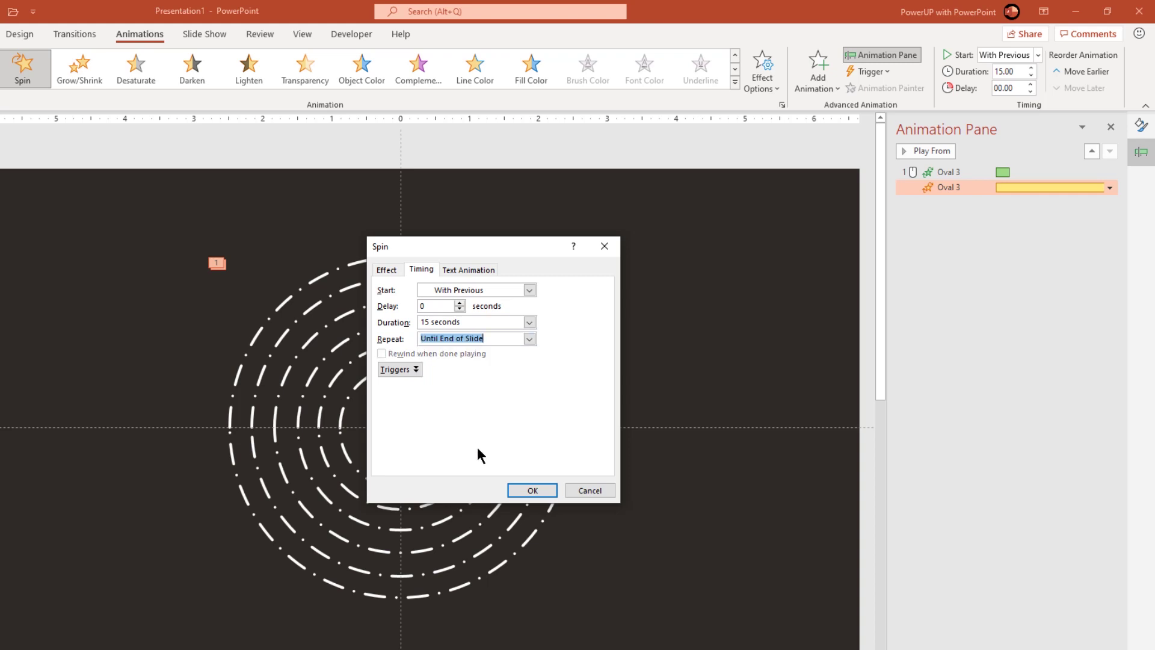
left_click(531, 490)
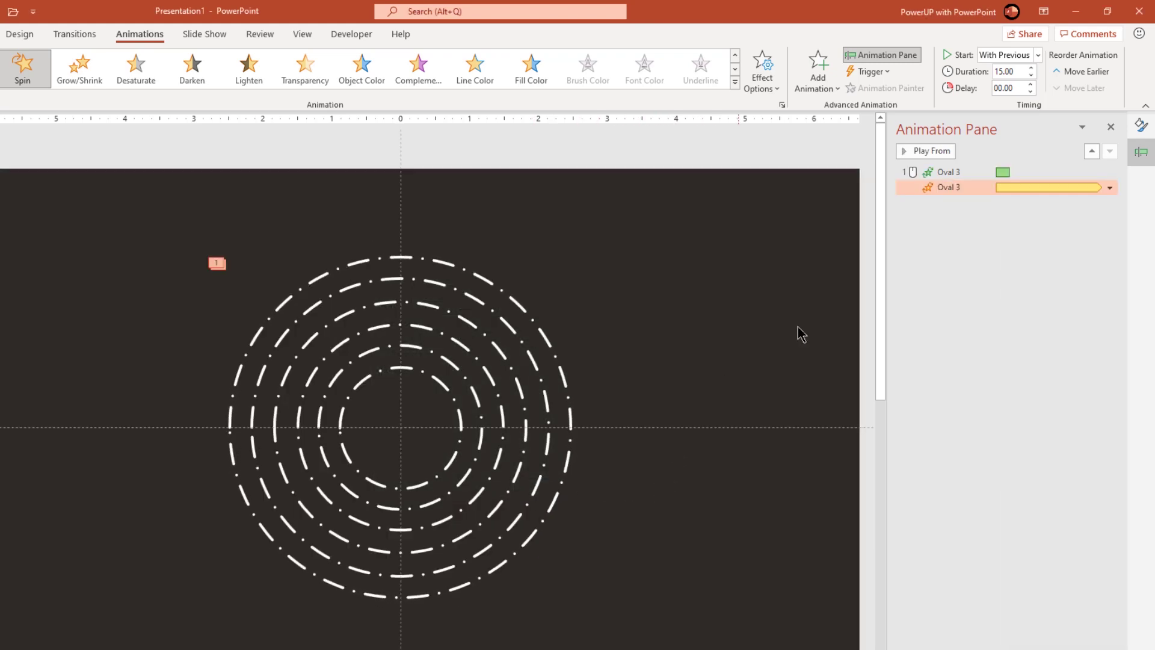
Use Animation Painter to copy Oval 3's Spinner and Spin animations onto Oval 4.
left_click(935, 174)
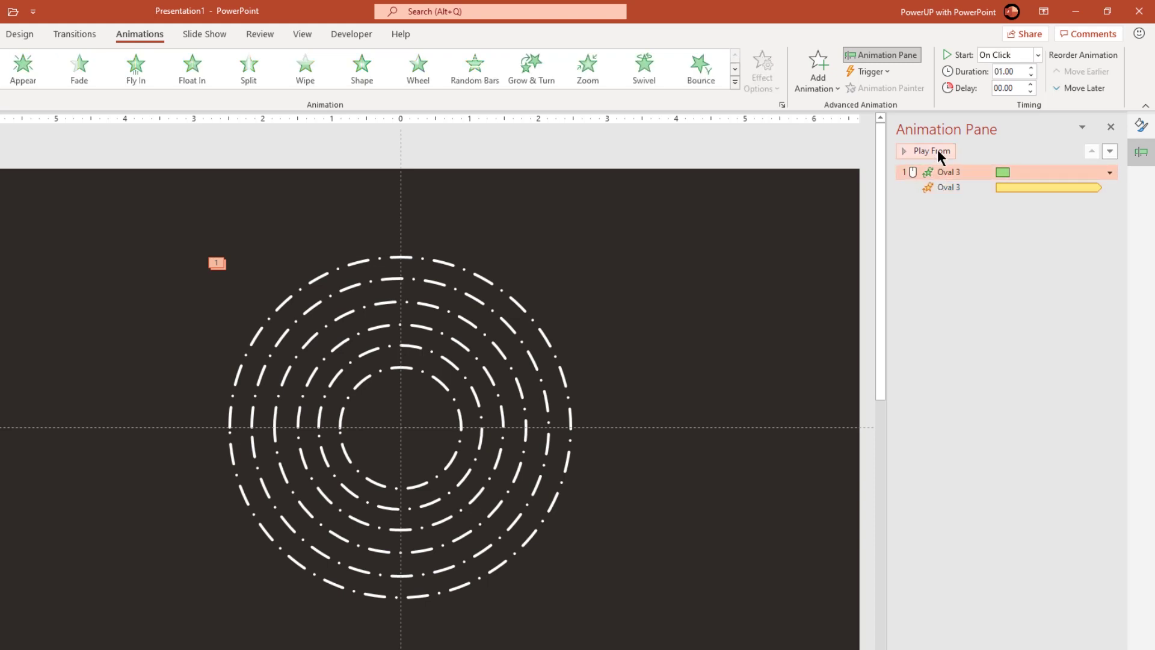
left_click(937, 150)
left_click(518, 308)
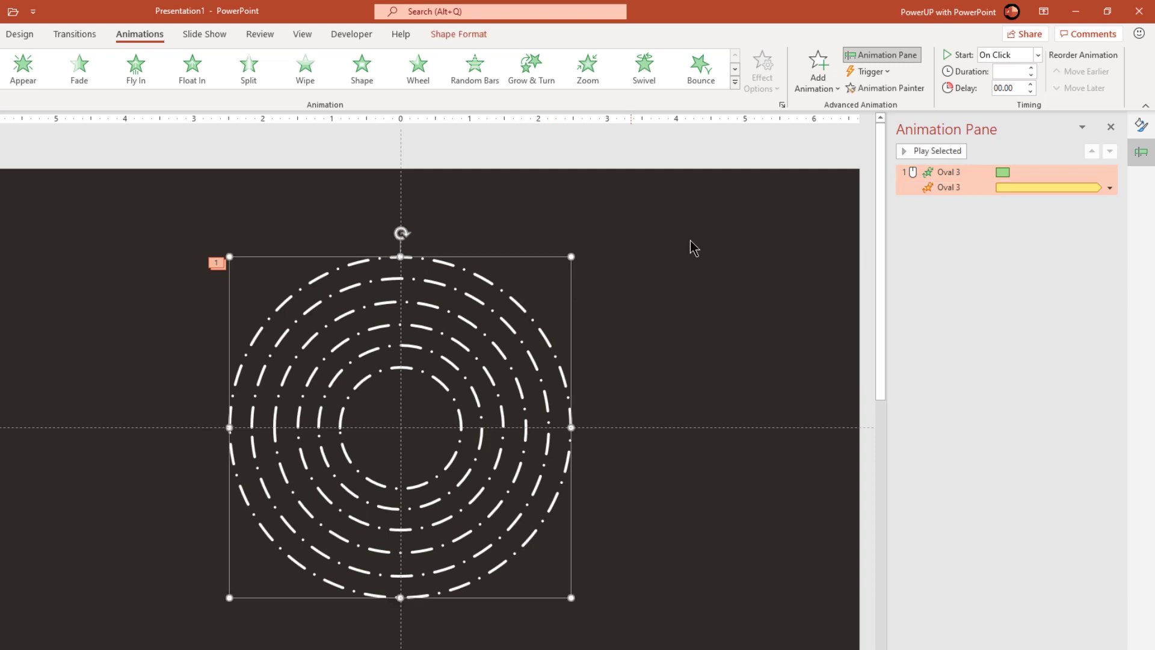
left_click(876, 88)
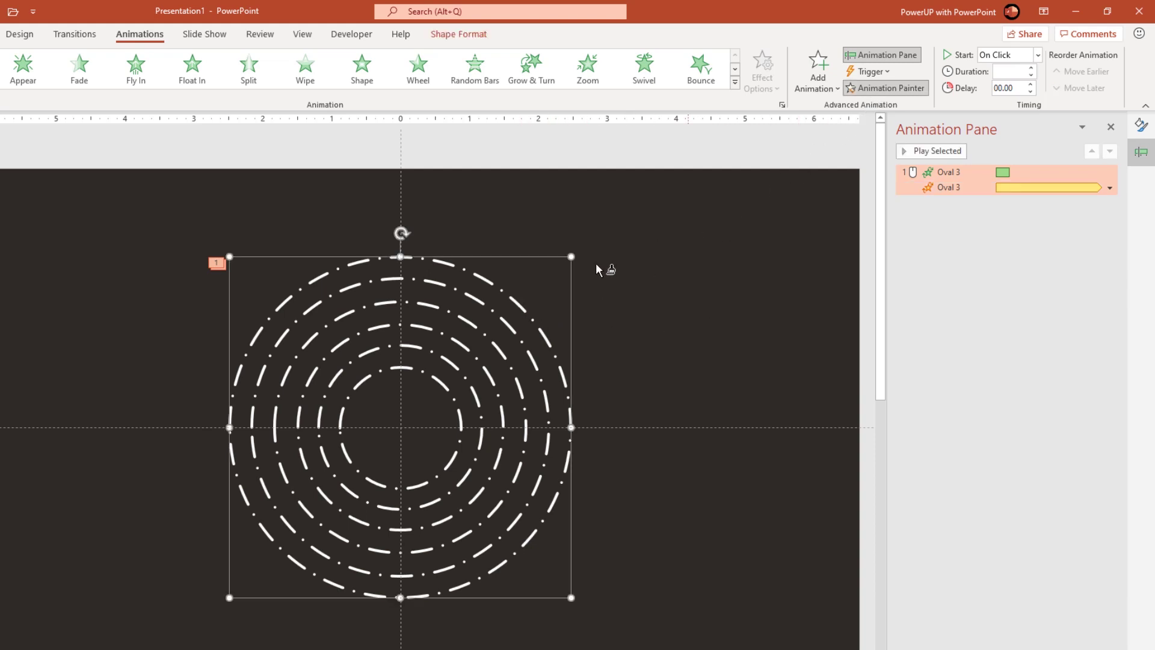
left_click(482, 304)
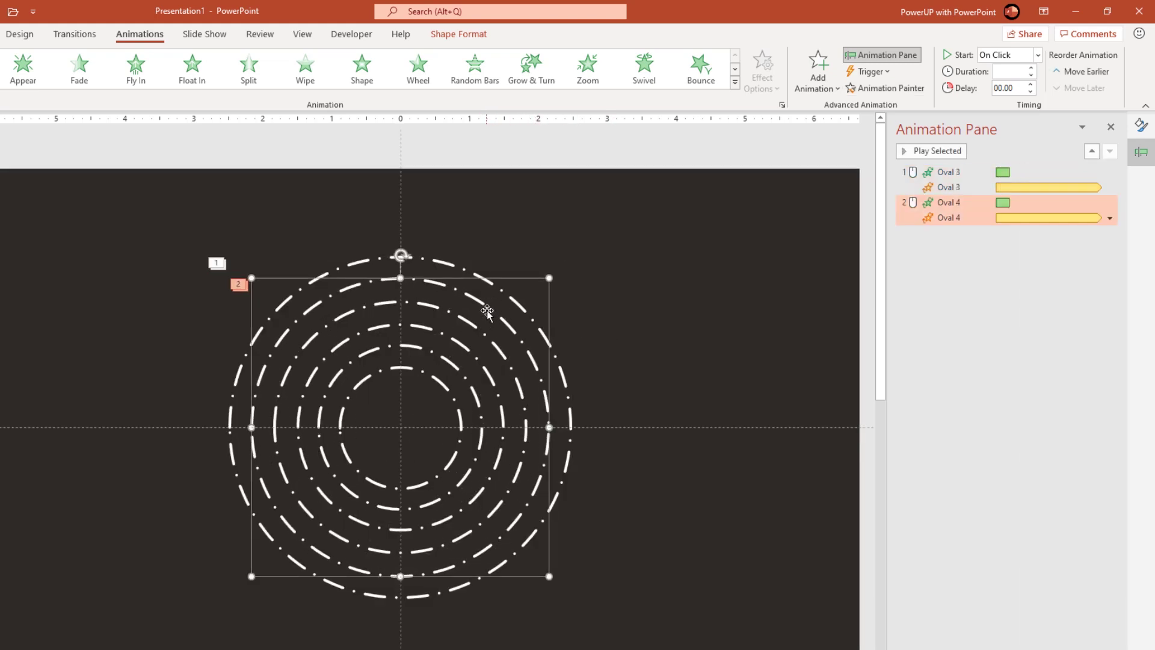
Set Oval 4's Spinner entrance to start With Previous after a 0.2-second delay.
left_click(963, 203)
left_click(1037, 54)
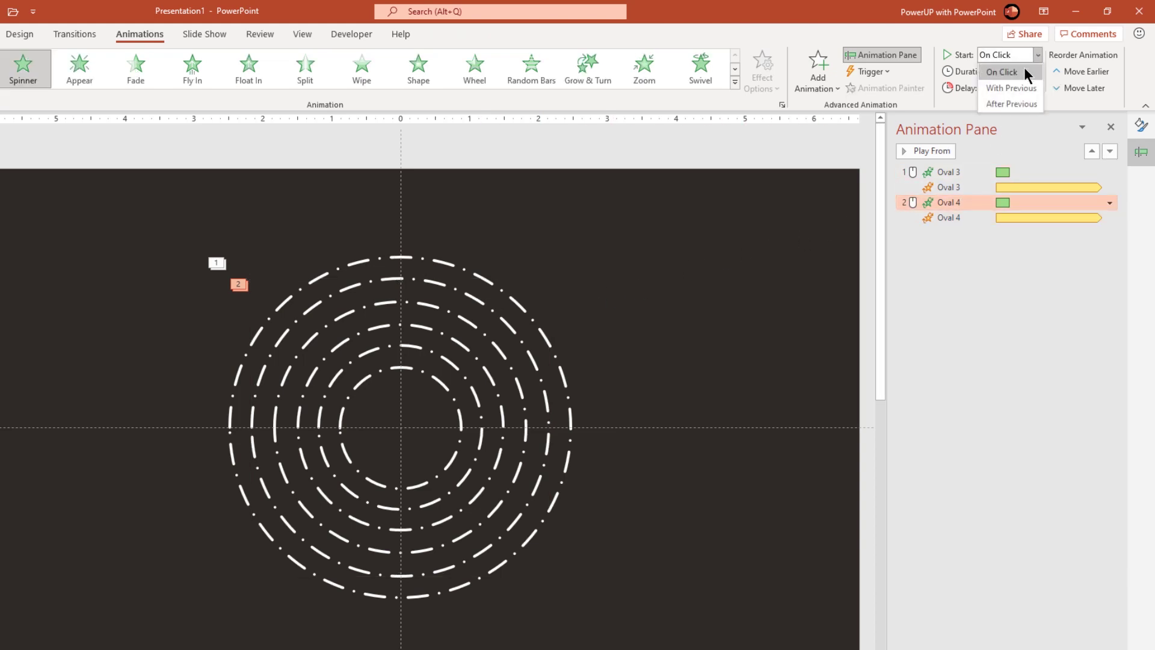
left_click(1013, 88)
left_click(1020, 88)
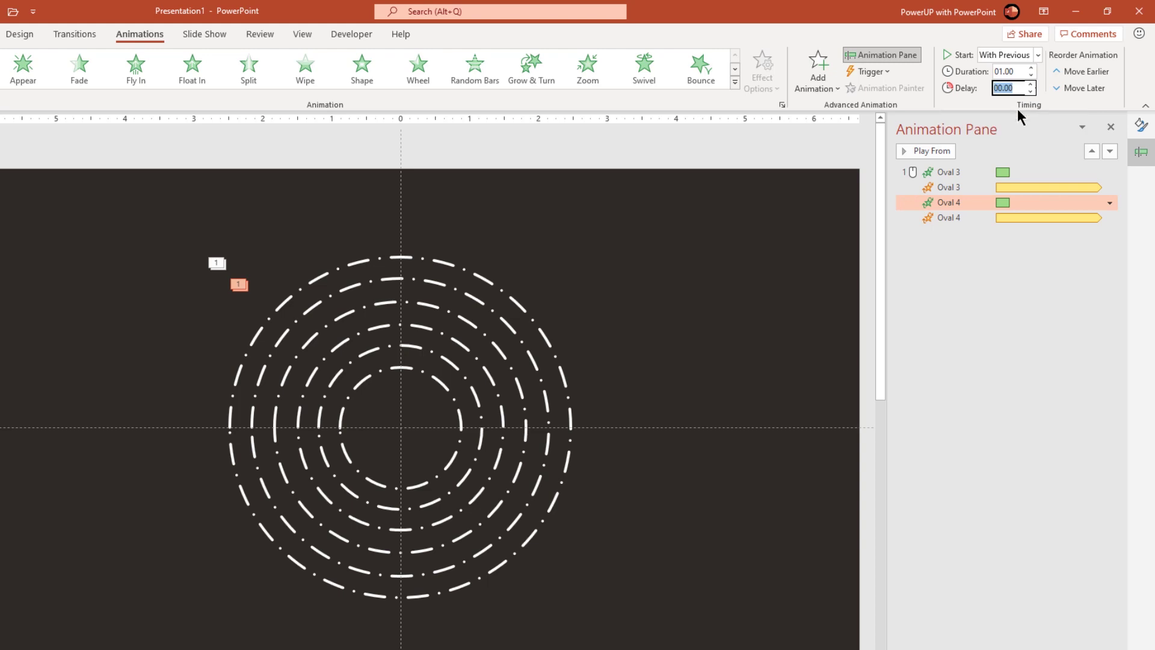
type("0.2")
key("Return")
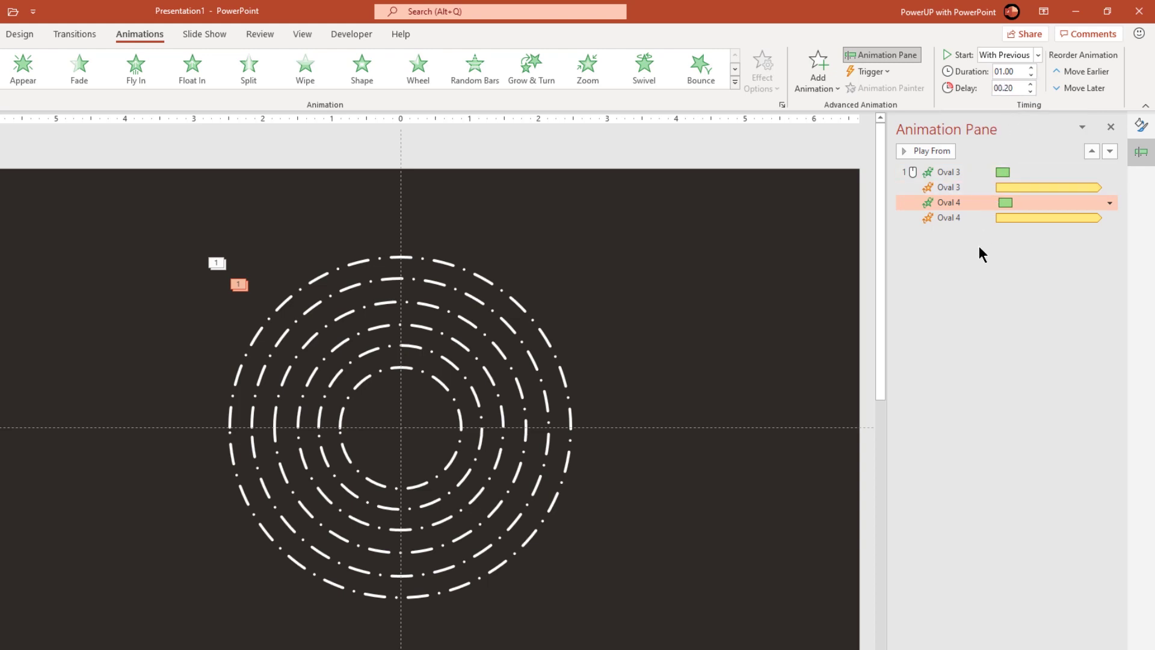
Set Oval 4's Spin to start With Previous as well.
left_click(959, 217)
left_click(1037, 55)
left_click(1012, 88)
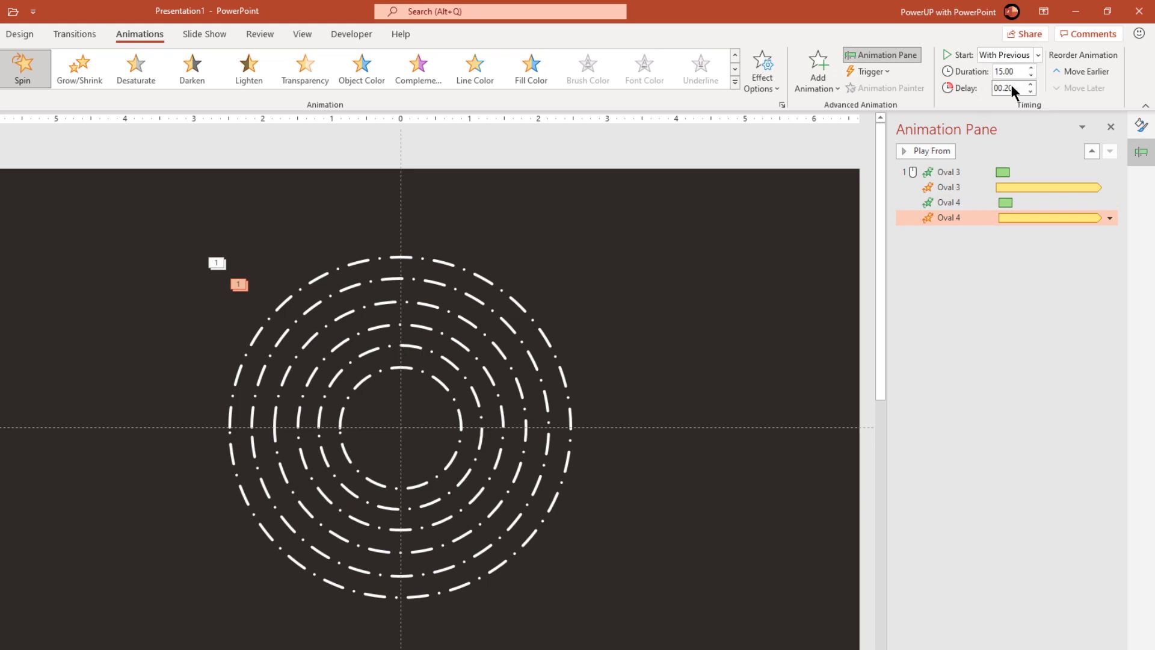
Set the second circle's Spin amount to Counterclockwise in Effect Options.
left_click(1110, 218)
left_click(1060, 279)
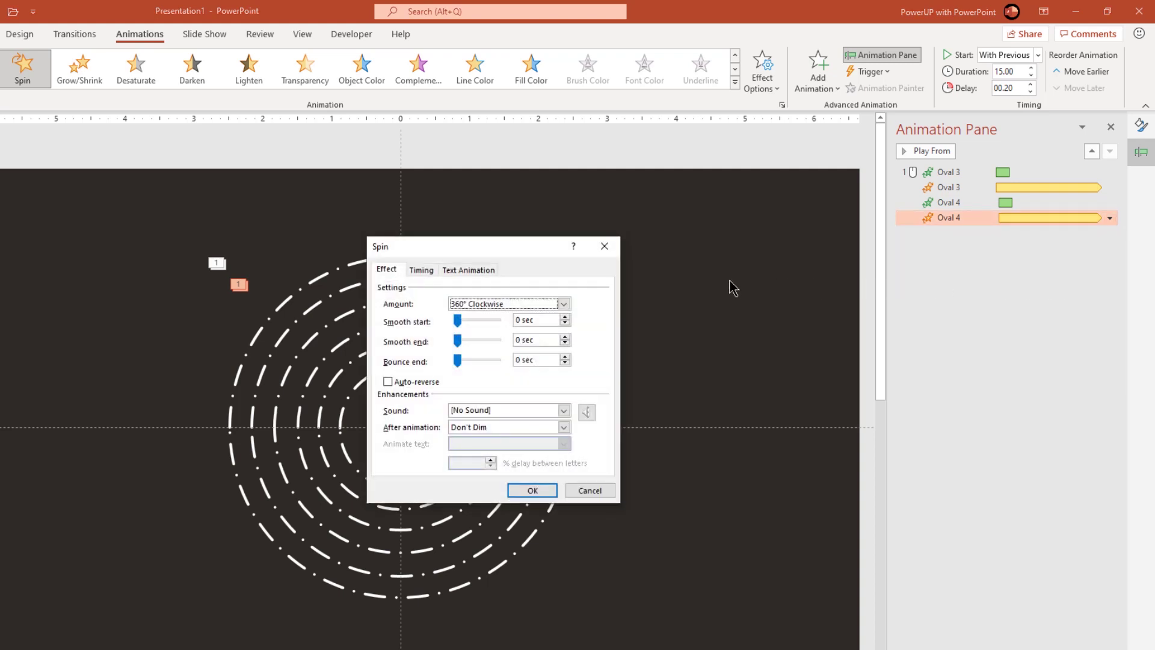
left_click(568, 303)
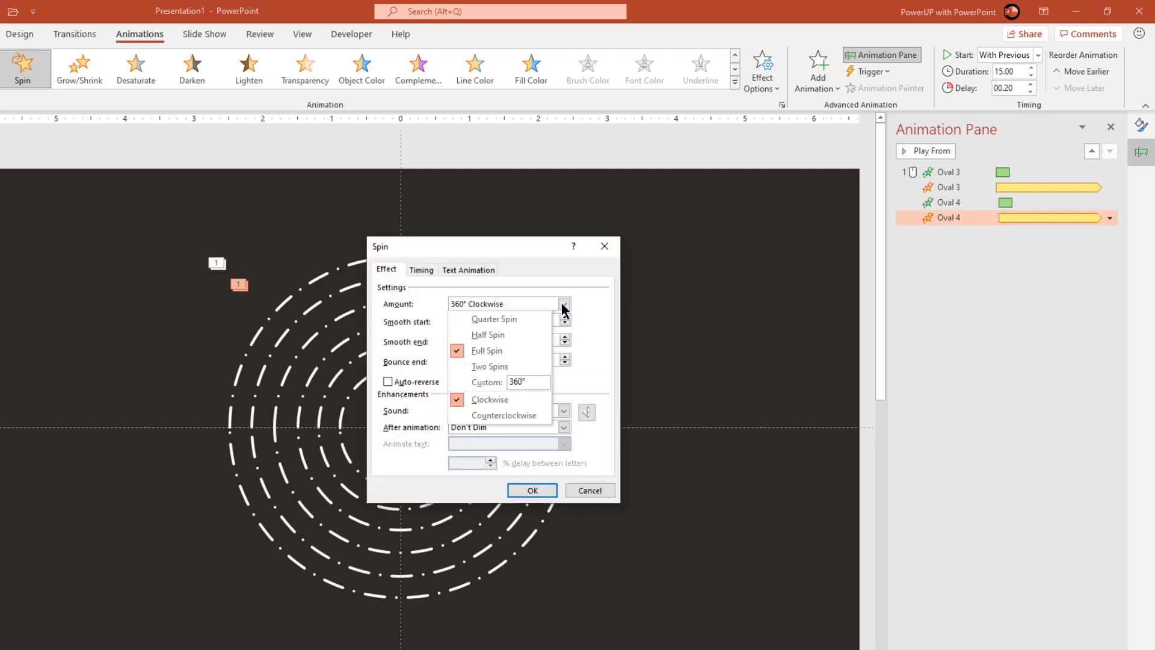
left_click(493, 416)
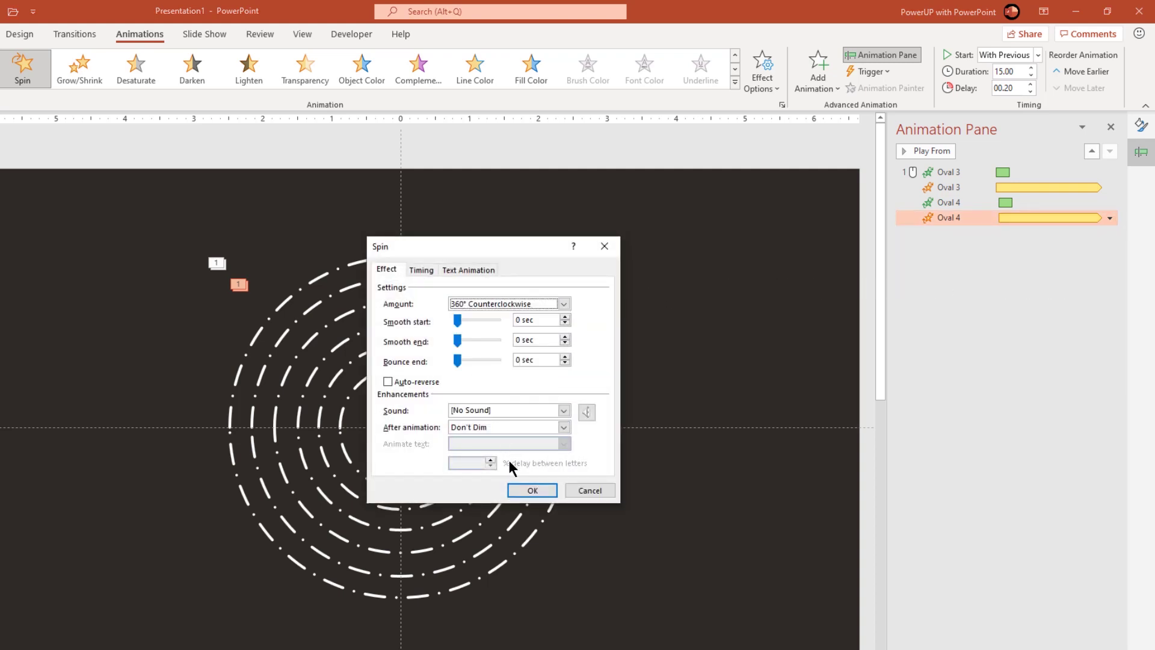
left_click(532, 489)
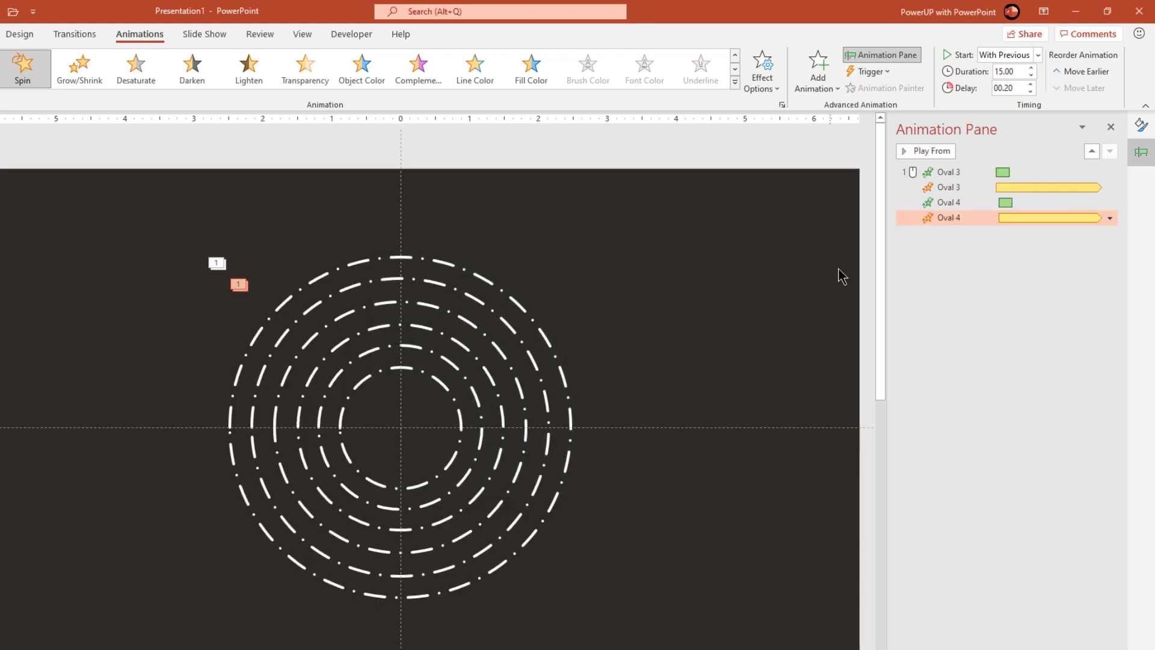
Preview all circle animations from the first one, then stop the preview.
left_click(945, 176)
left_click(942, 153)
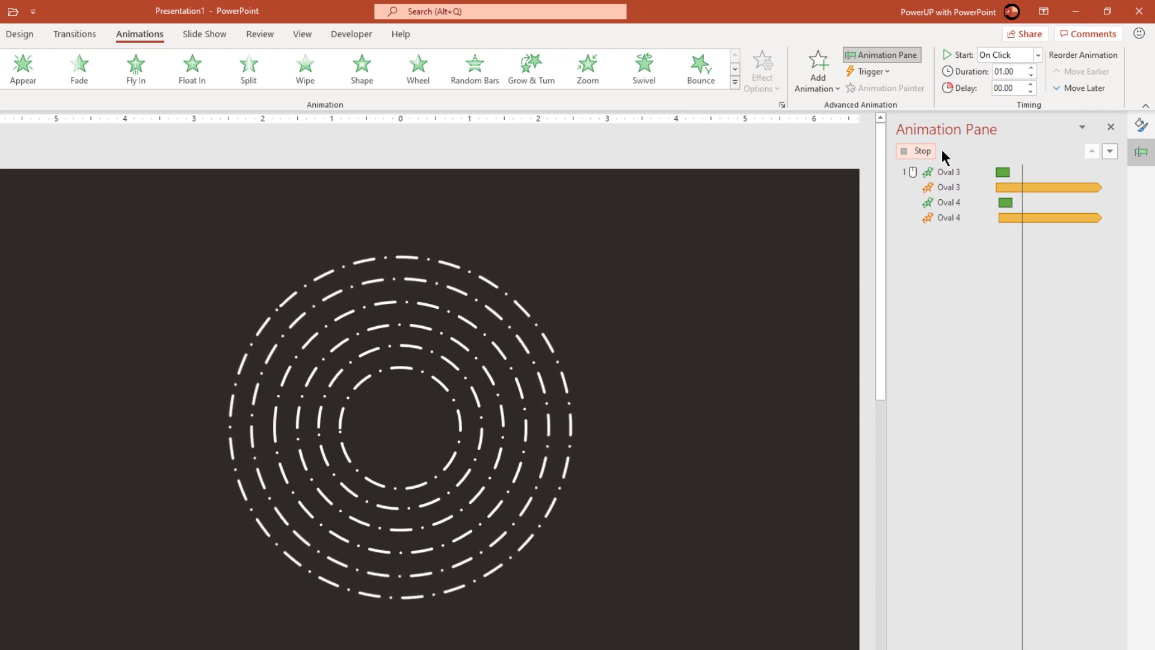
left_click(698, 301)
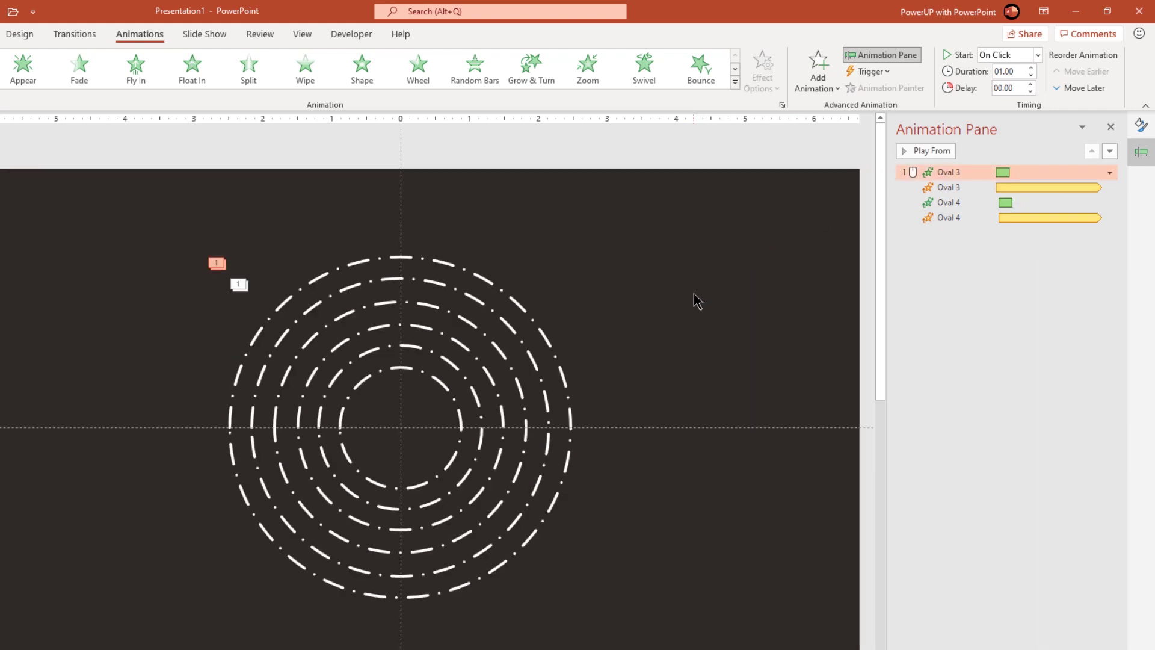
Copy the second circle's animations onto the third circle with Animation Painter.
left_click(505, 321)
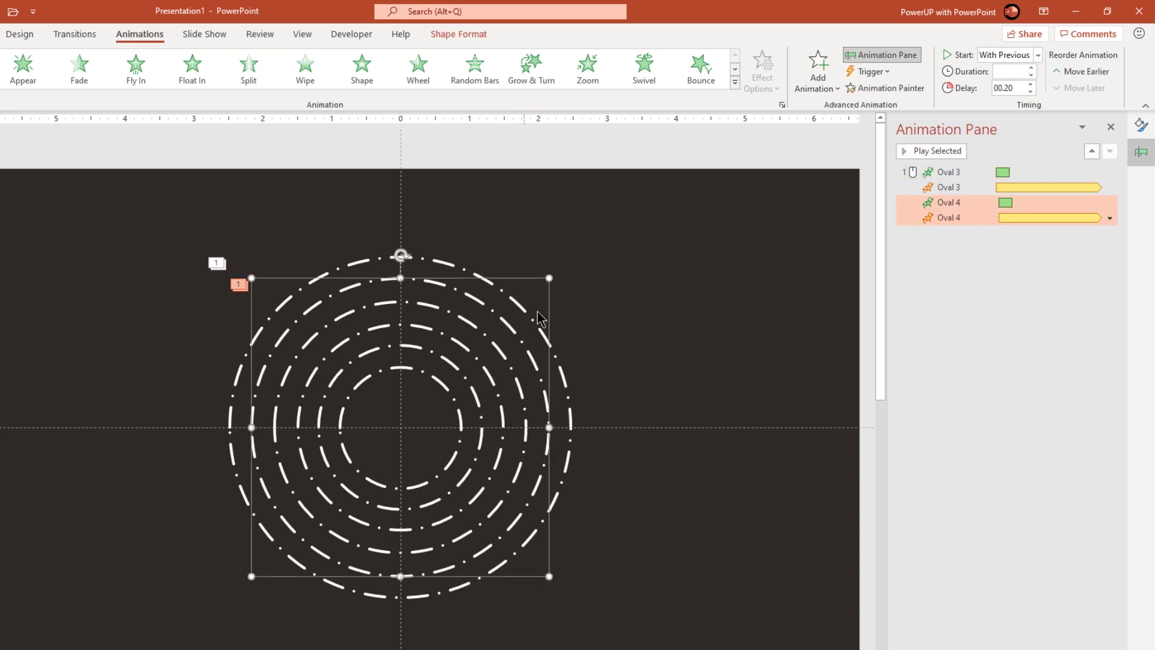
left_click(871, 88)
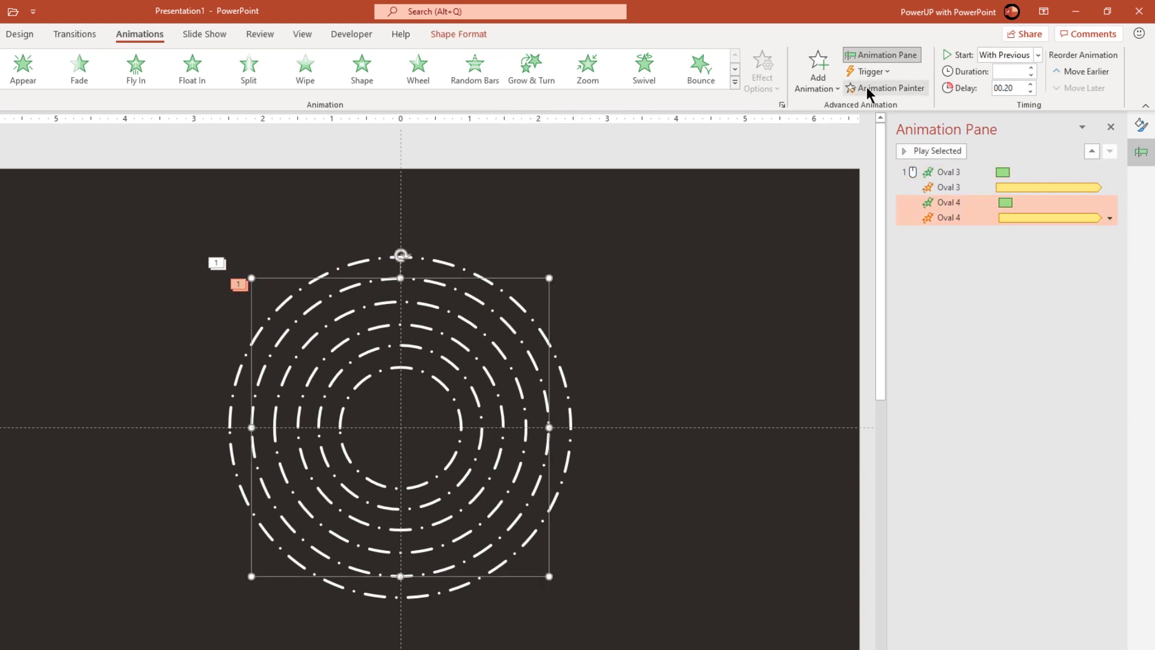
left_click(468, 322)
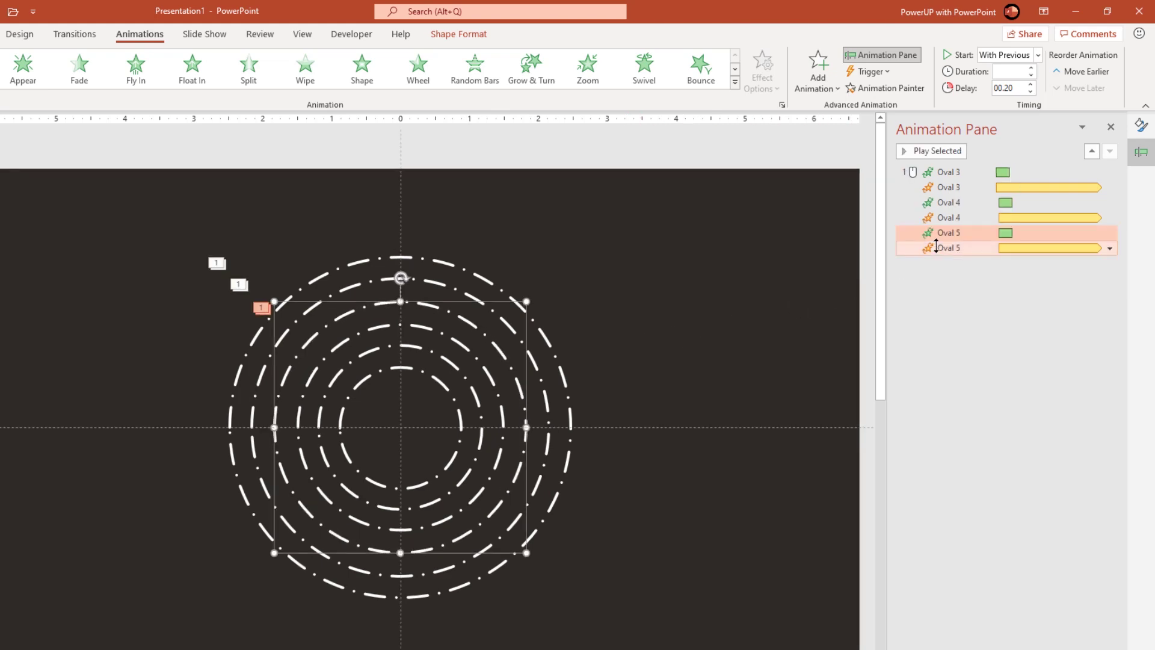
Give the third circle's Spinner and Spin a 0.4-second delay, starting With Previous.
left_click(951, 233)
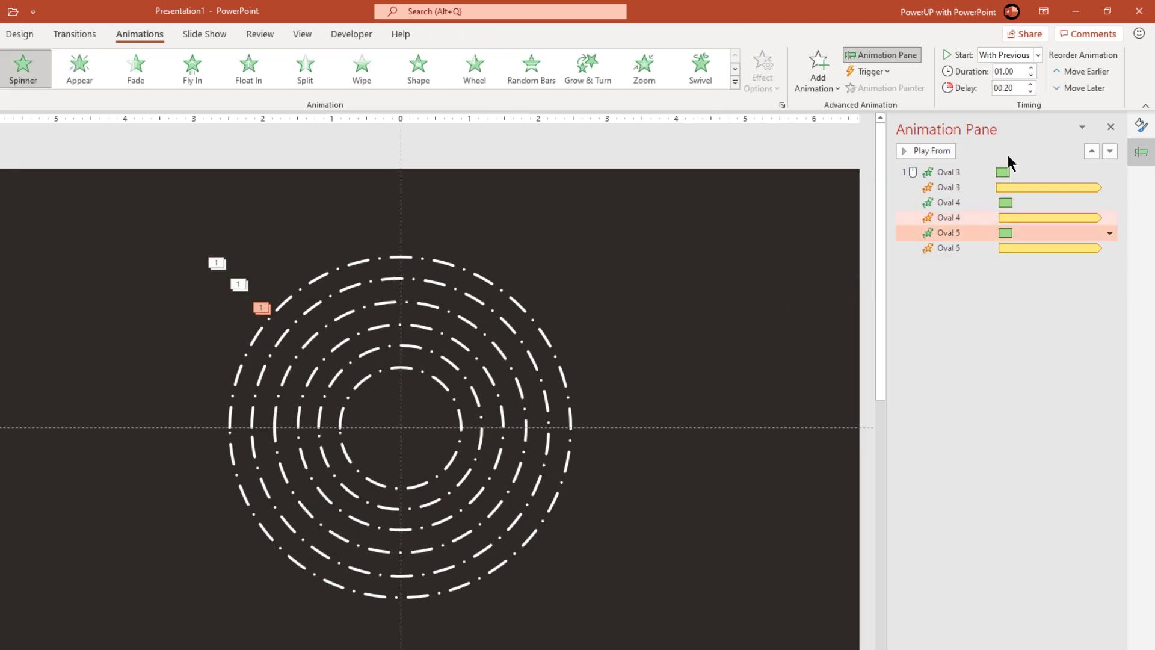
left_click(1019, 88)
type("0.4")
left_click(948, 248)
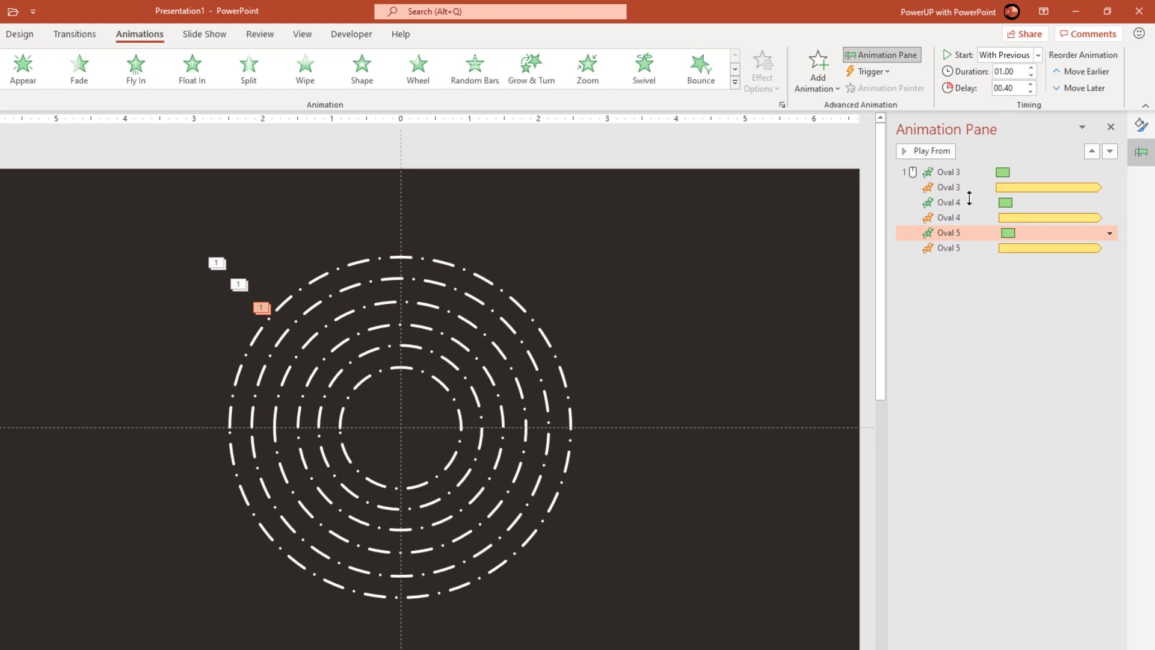
left_click(1031, 57)
left_click(1013, 85)
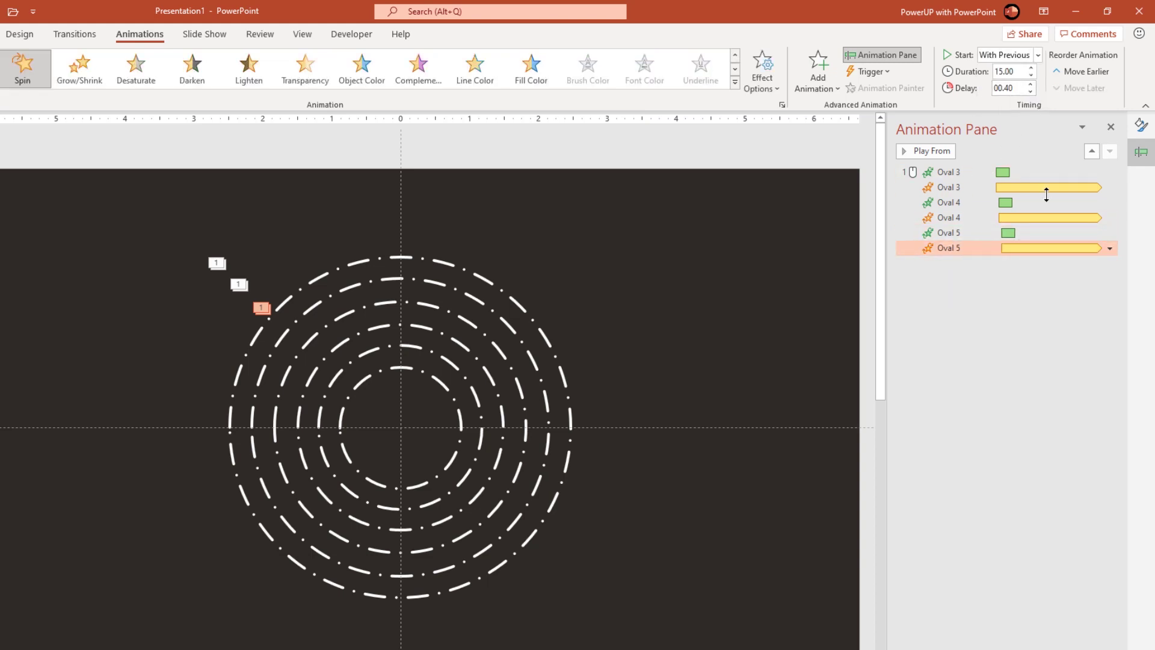